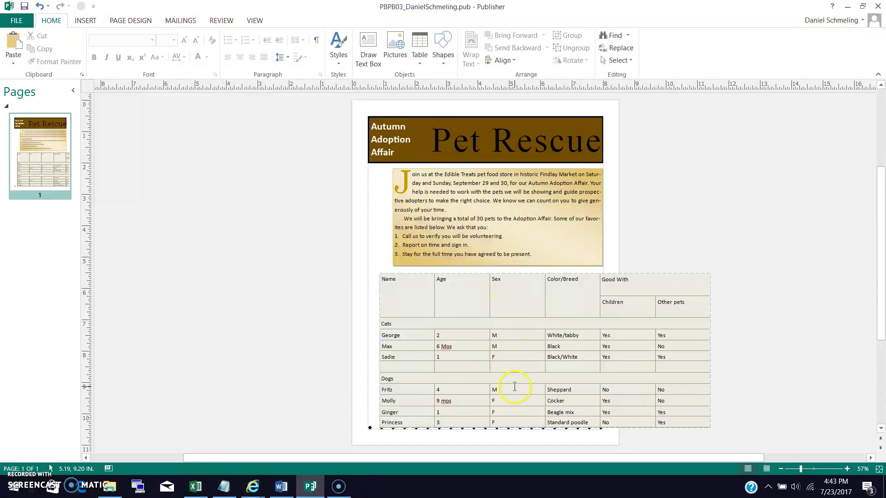
# Apply the gold-header Table Style 7 to the pet table.
pyautogui.hotkey('ctrl', 'z')
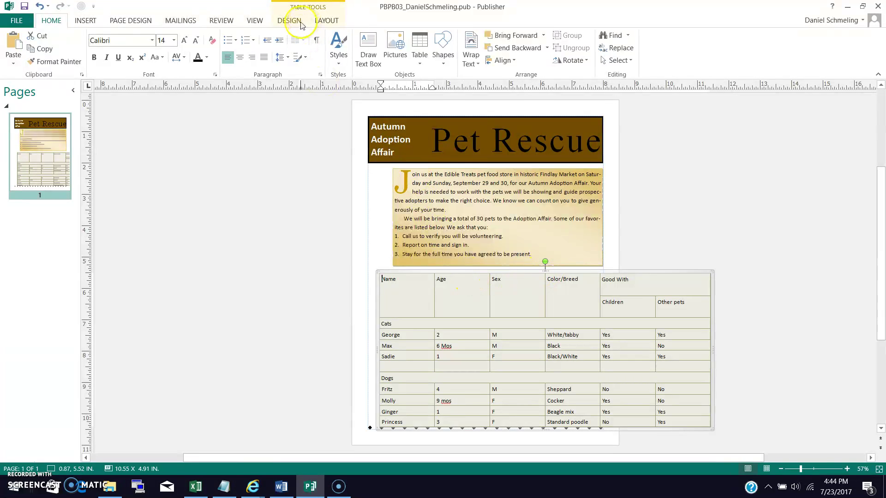
pyautogui.click(298, 8)
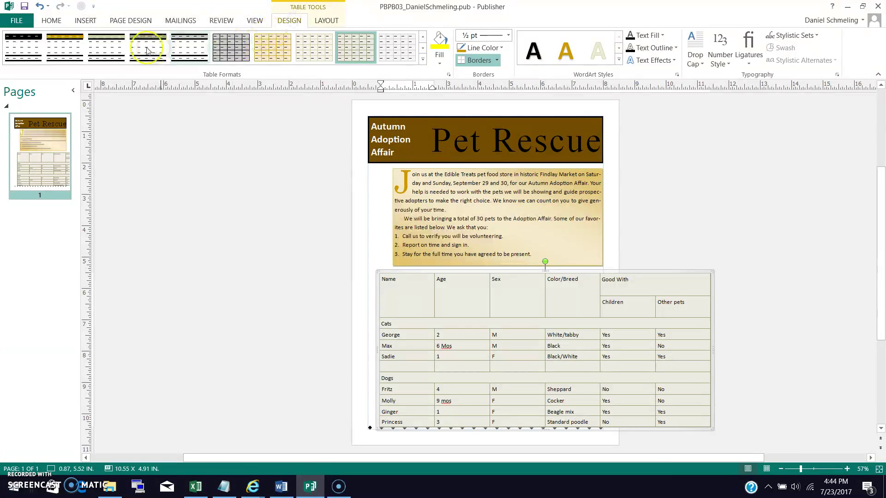
pyautogui.click(193, 49)
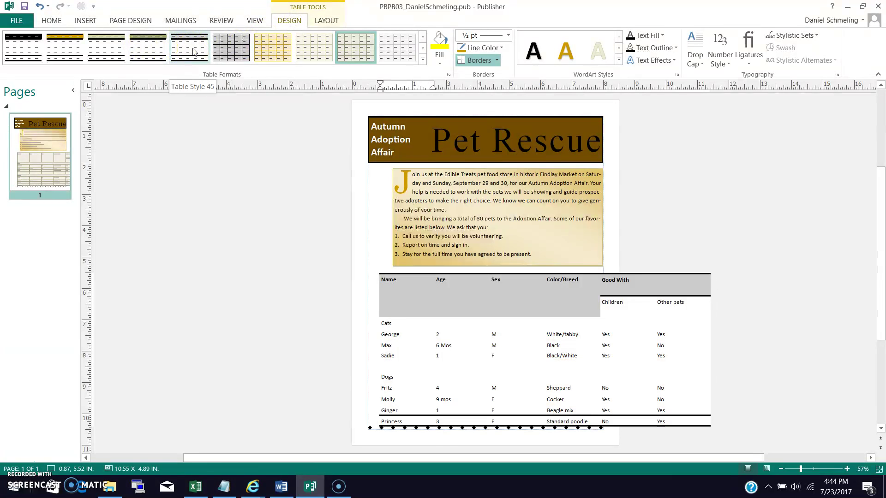
pyautogui.click(422, 59)
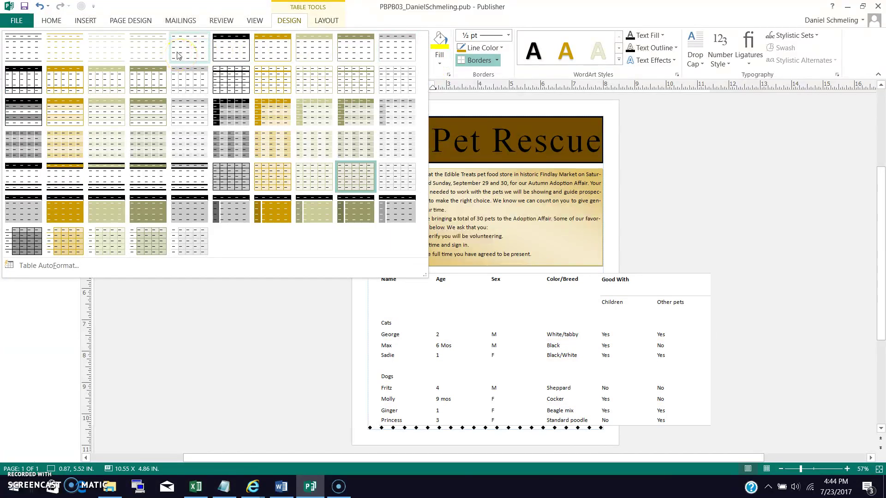
pyautogui.click(269, 54)
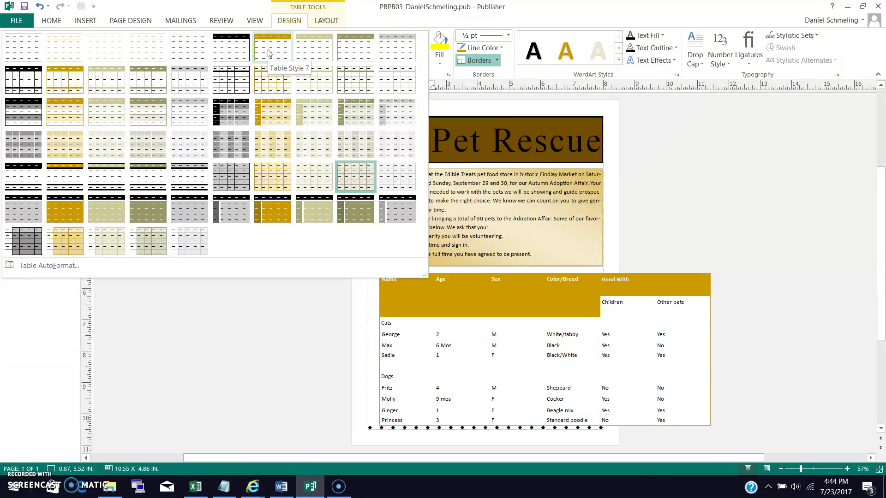
pyautogui.click(270, 52)
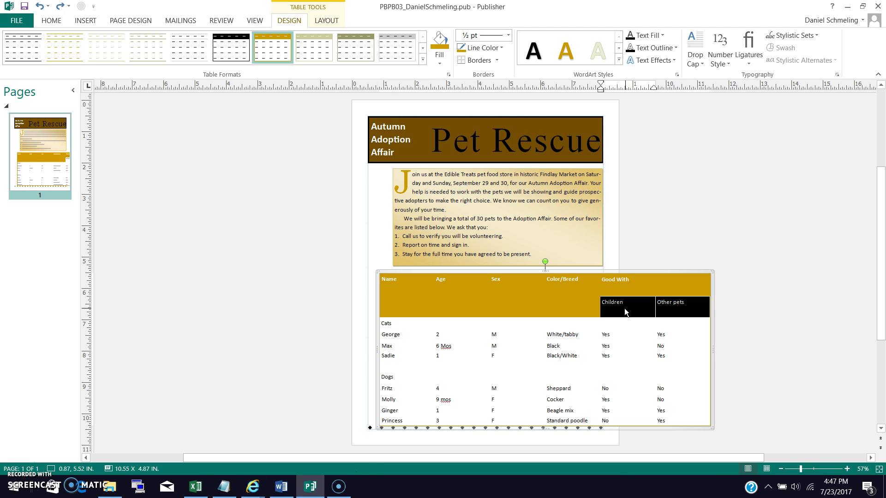
# Fill the Children and Other pets header cells with the gold Accent 1 color (RGB 204, 153, 0).
pyautogui.click(624, 309)
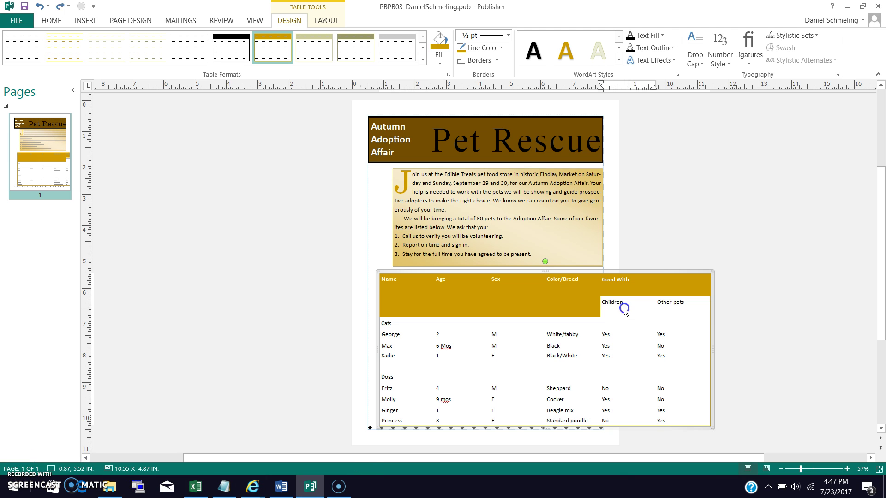
pyautogui.moveTo(625, 308); pyautogui.dragTo(666, 298)
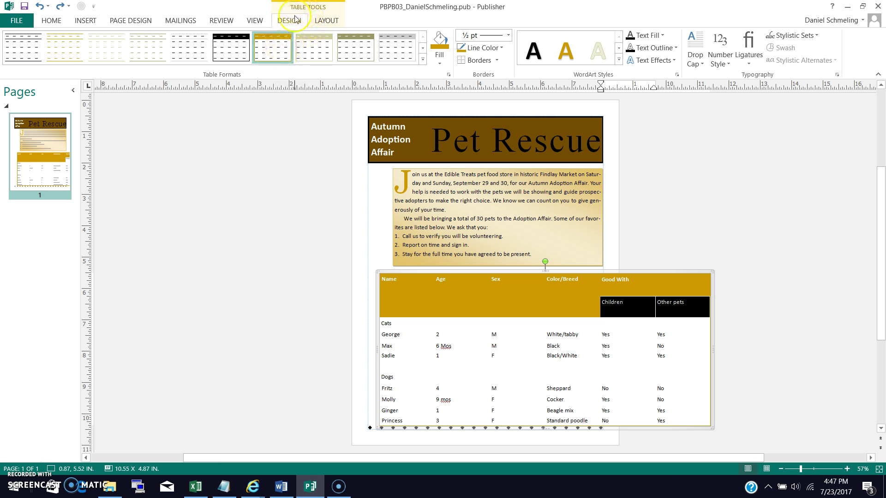
pyautogui.click(441, 62)
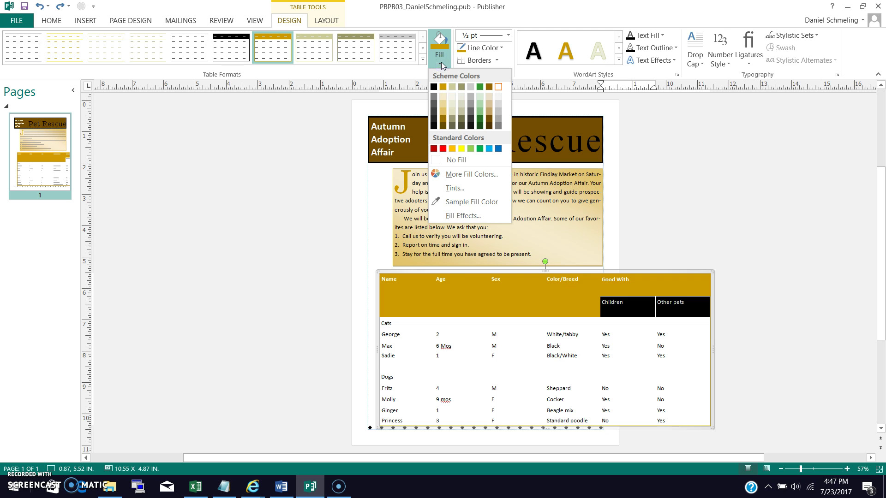
pyautogui.click(443, 87)
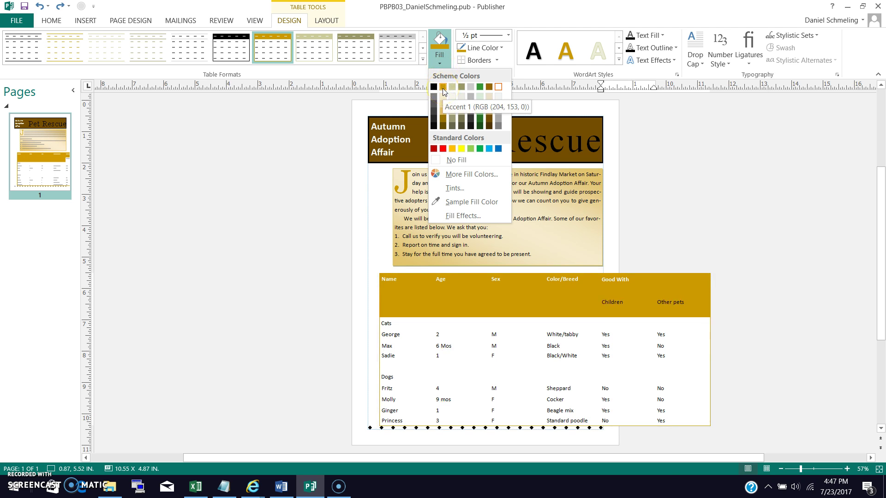
pyautogui.click(443, 88)
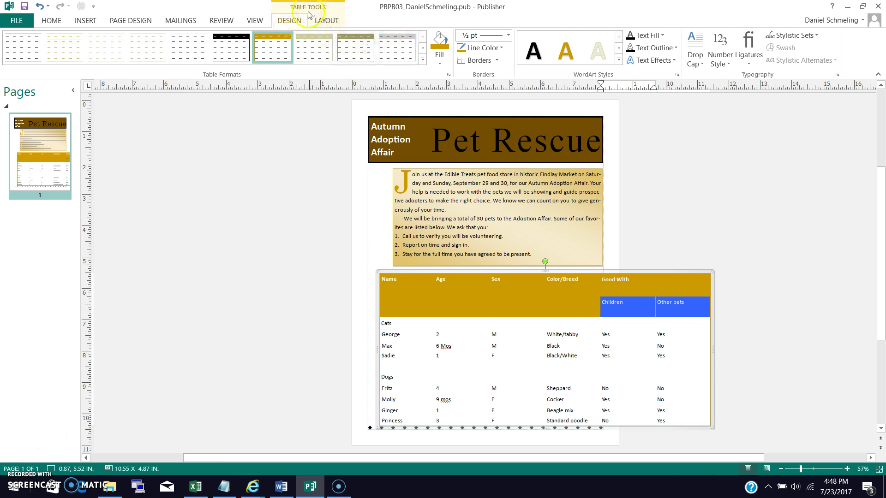
# Set the text color of the Children and Other pets headers to white.
pyautogui.click(663, 36)
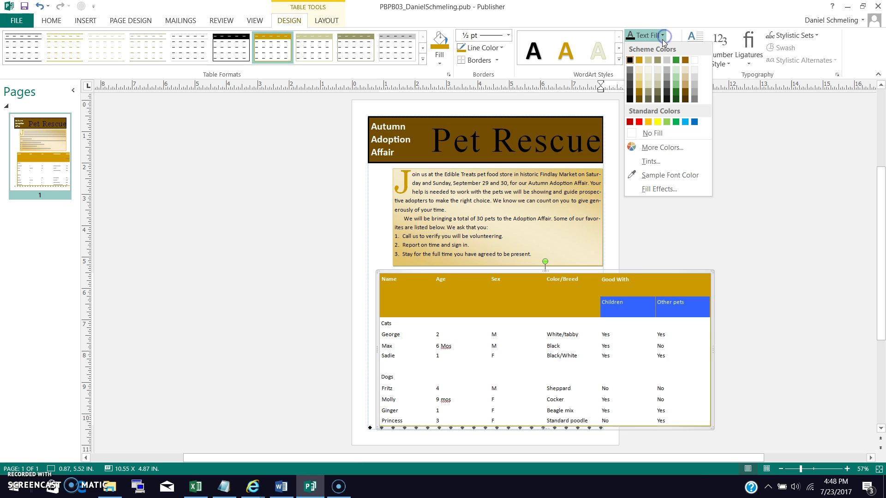
pyautogui.click(696, 61)
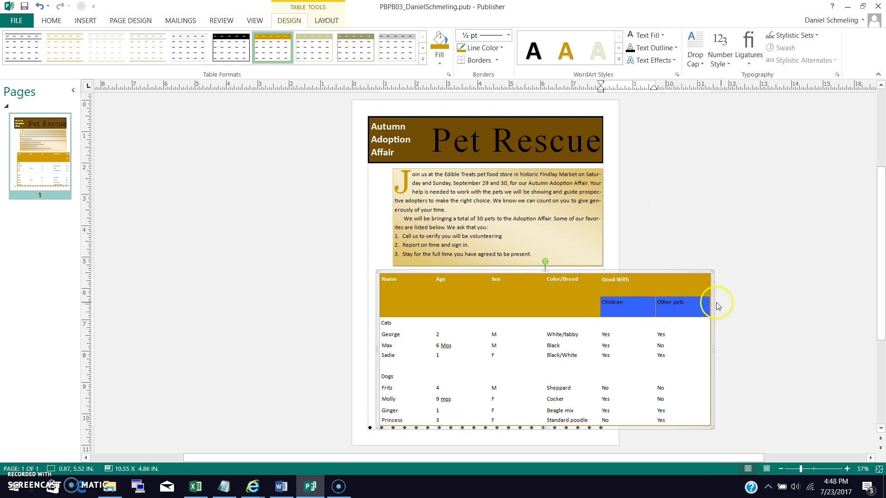
pyautogui.click(685, 303)
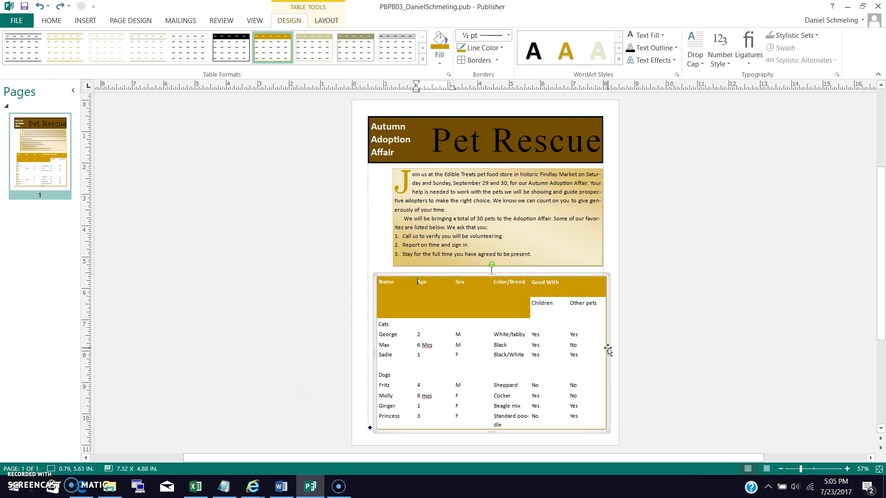
# Narrow the pet table to about 7.13 inches wide so it sits within the page margins.
pyautogui.moveTo(609, 351)
pyautogui.mouseDown()
pyautogui.moveTo(642, 351)
pyautogui.moveTo(610, 350)
pyautogui.mouseUp()
pyautogui.click(504, 278)
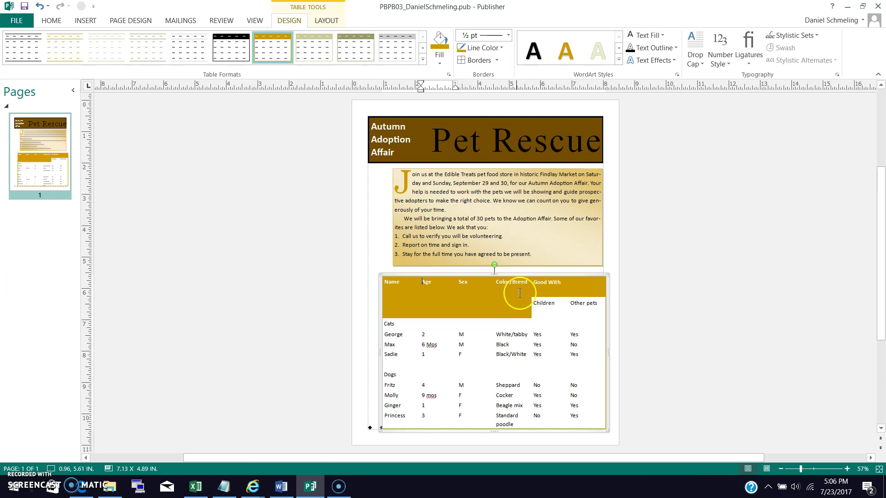
# Set the vertical alignment of the Name header cell to Bottom.
pyautogui.click(414, 296)
pyautogui.click(407, 290)
pyautogui.moveTo(387, 285); pyautogui.dragTo(392, 285)
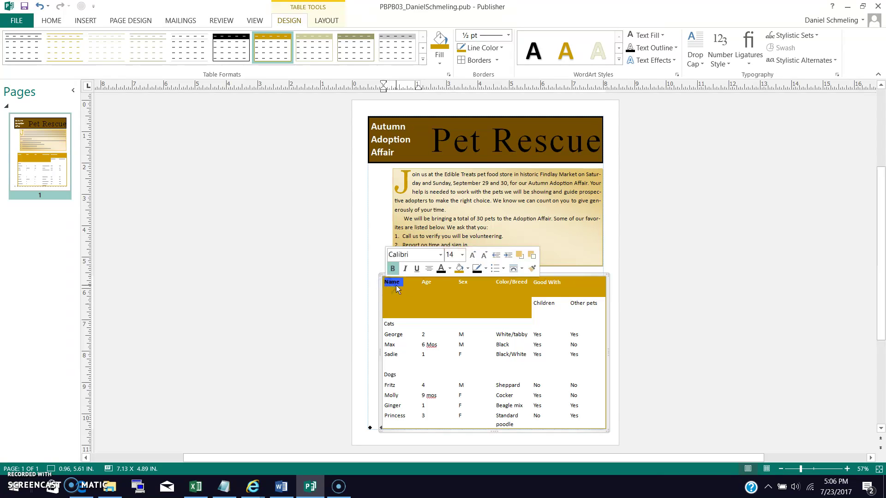
pyautogui.click(448, 75)
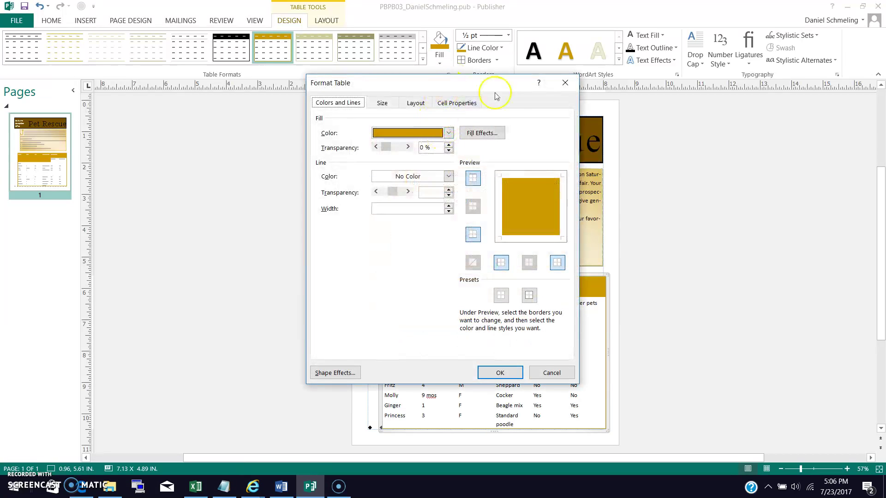
pyautogui.click(566, 83)
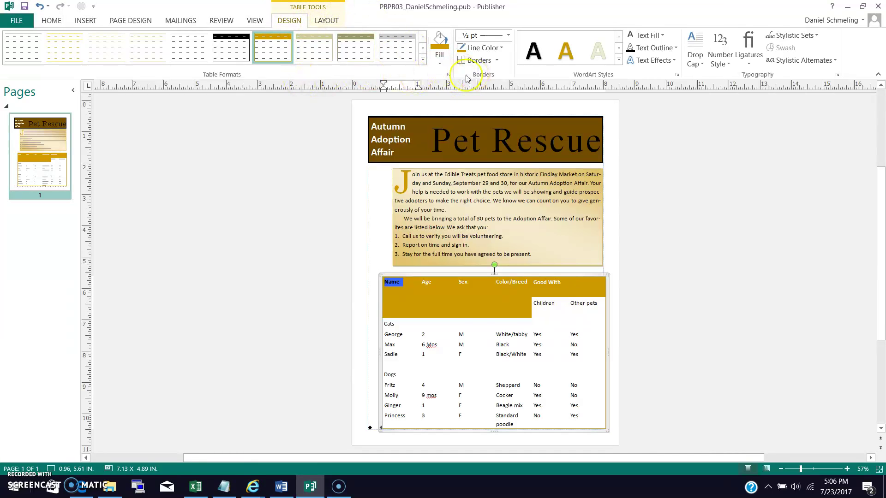
pyautogui.click(448, 75)
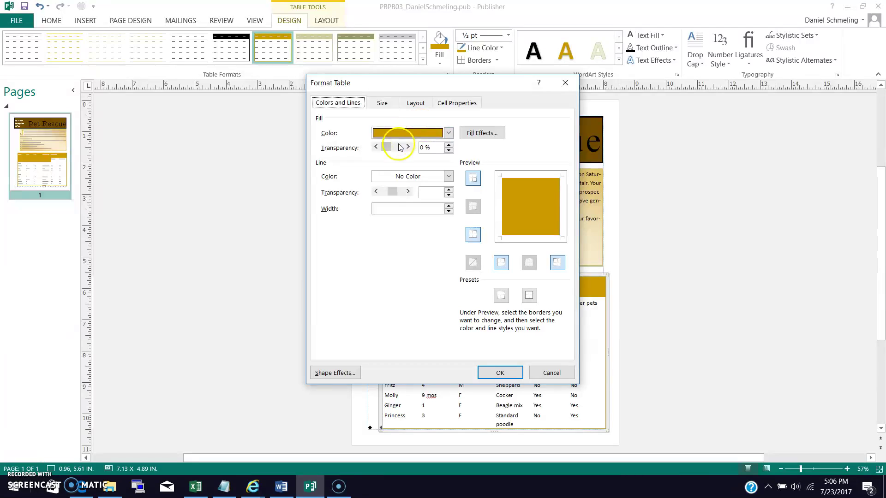
pyautogui.click(456, 103)
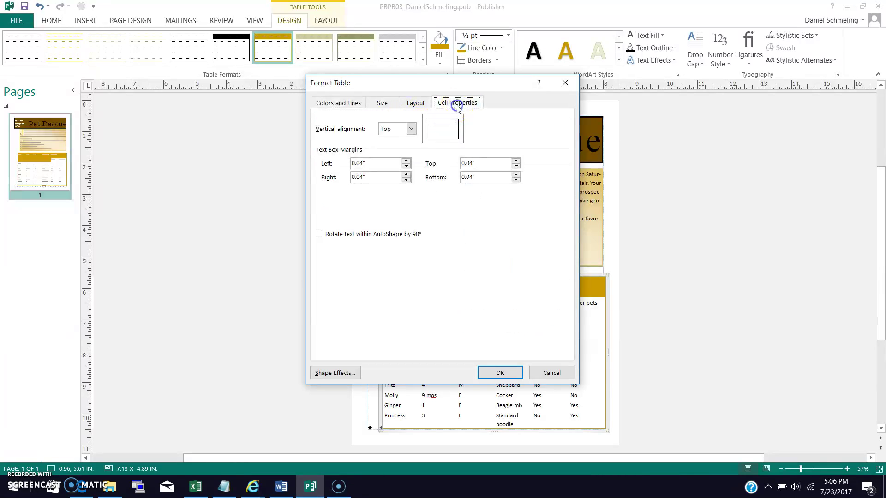
pyautogui.click(411, 128)
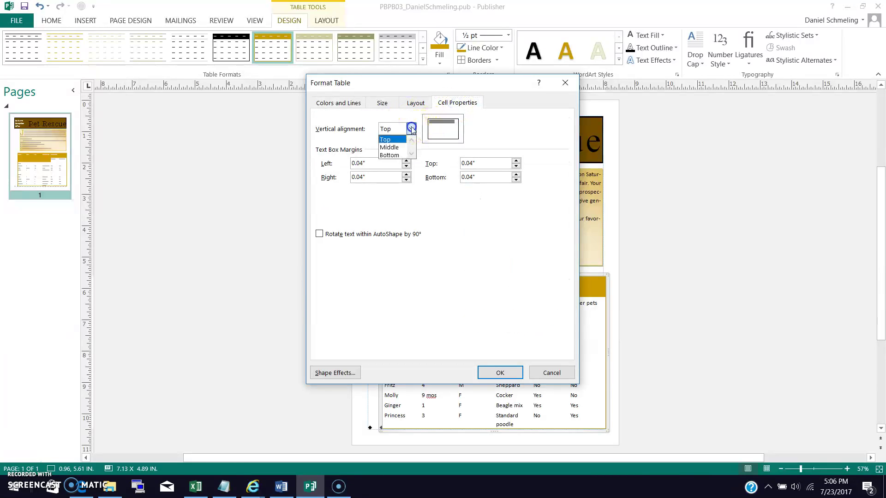
pyautogui.click(390, 155)
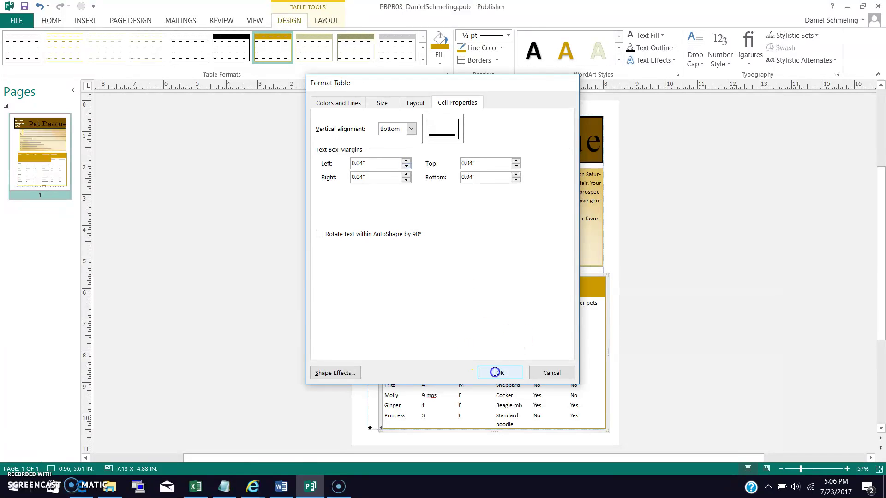
pyautogui.click(498, 372)
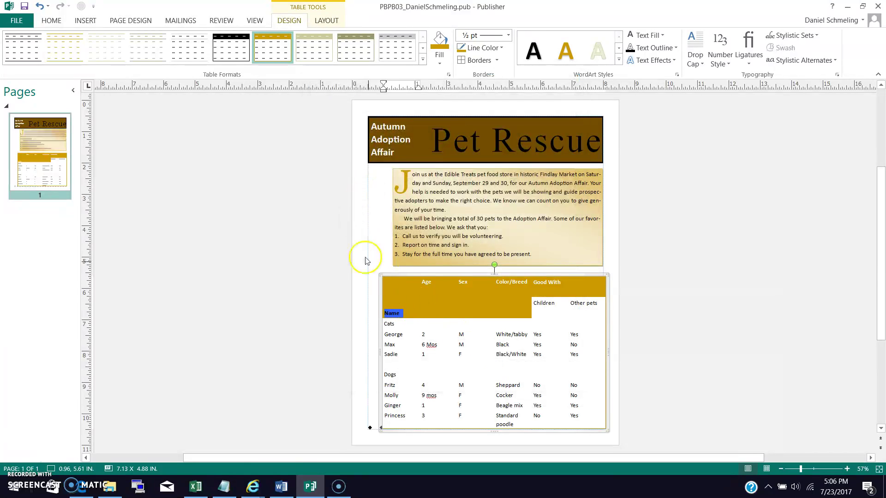
# Set the paragraph alignment of the Name header text to Center.
pyautogui.rightClick(392, 315)
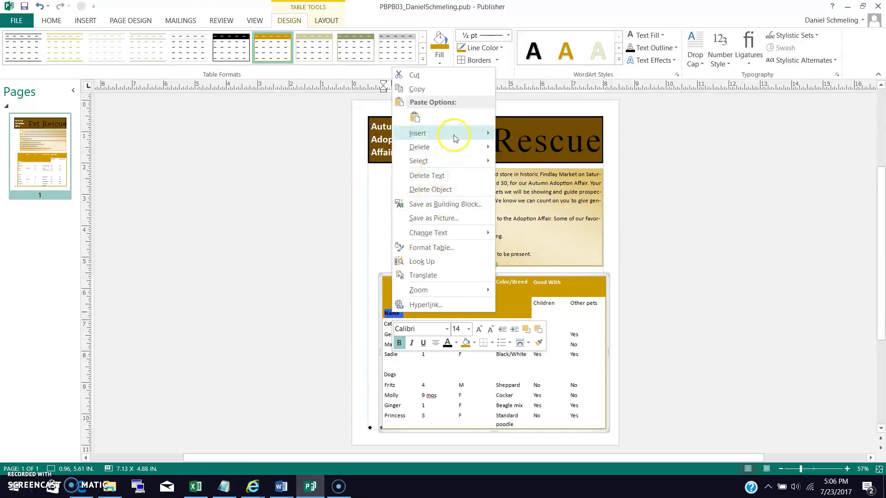
pyautogui.moveTo(460, 236)
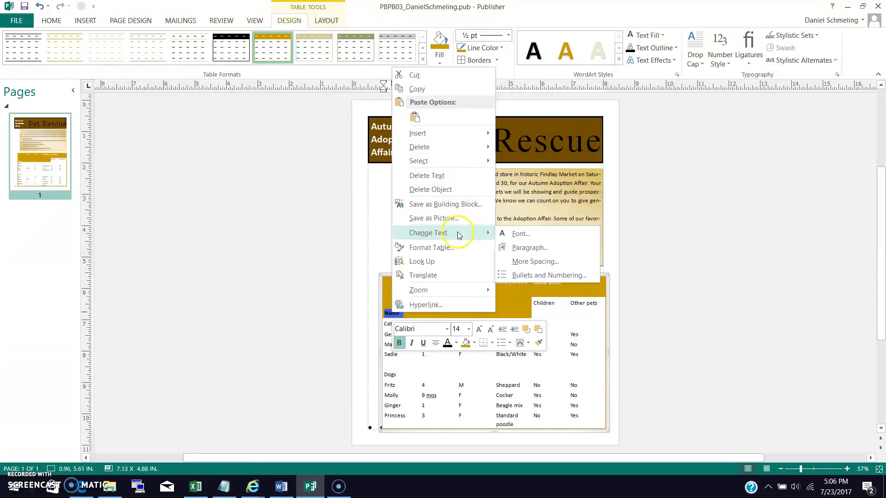
pyautogui.click(524, 247)
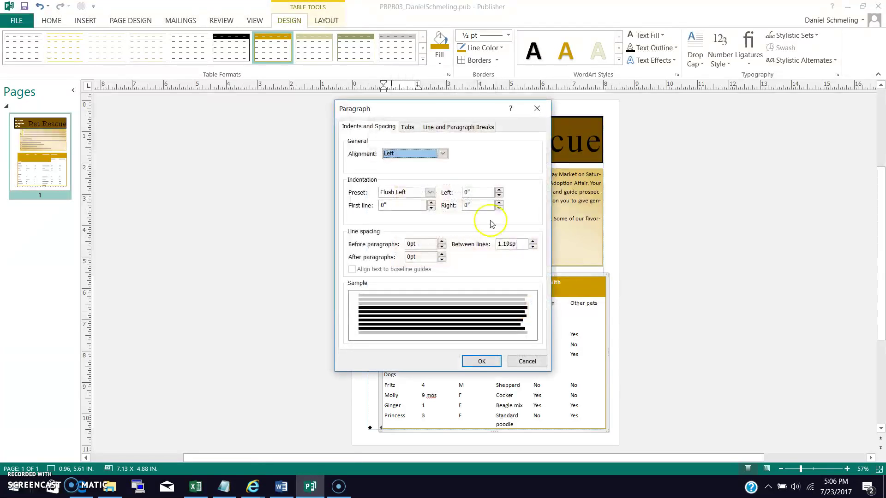
pyautogui.click(442, 154)
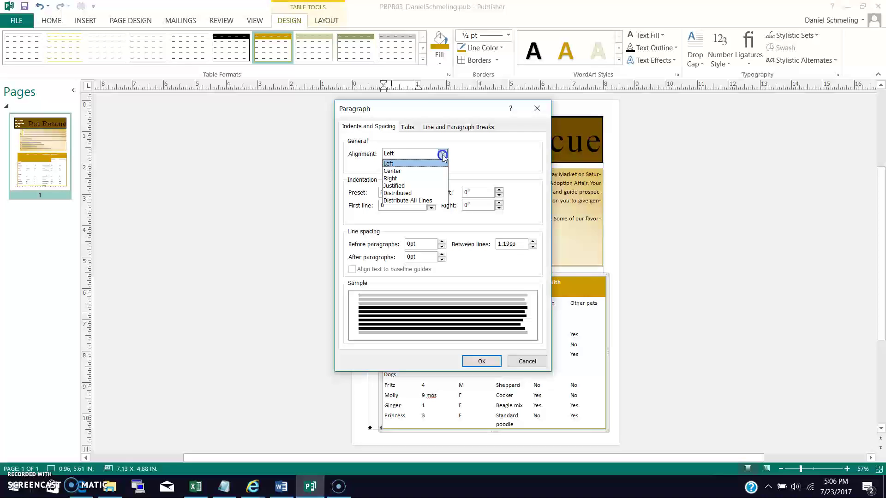
pyautogui.click(407, 171)
pyautogui.click(484, 361)
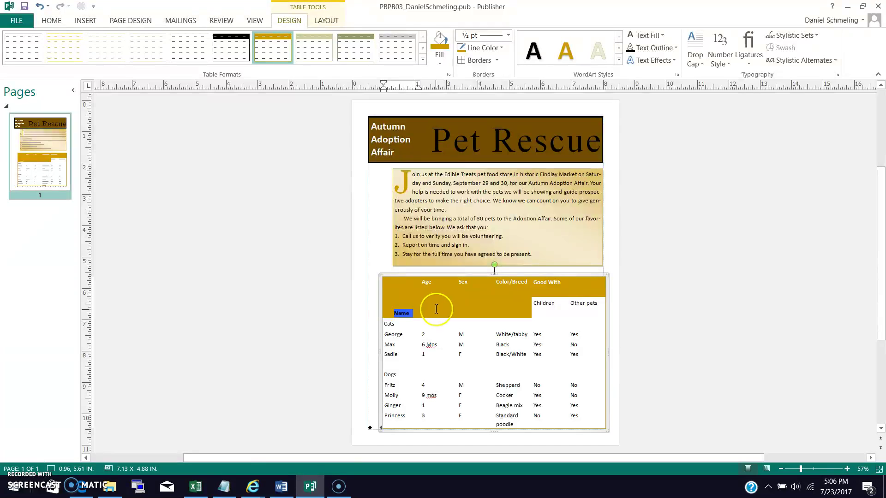
# Return the paragraph alignment of the Name header text to Left.
pyautogui.rightClick(411, 309)
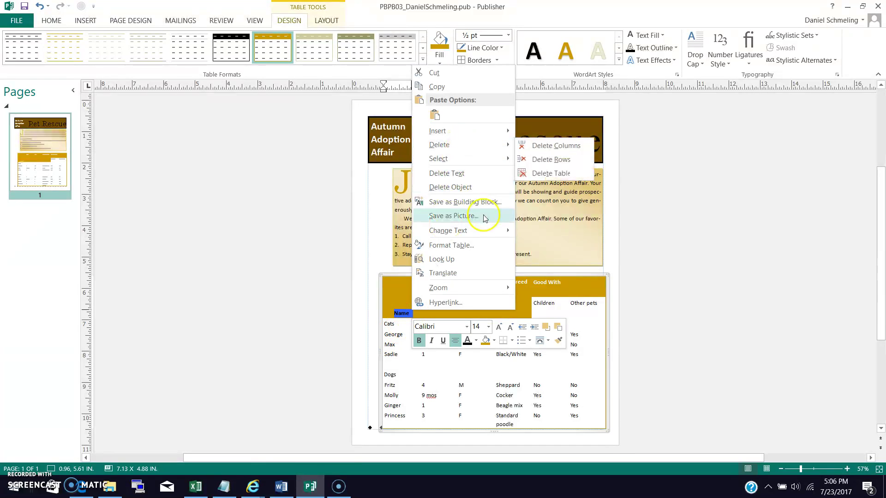
pyautogui.moveTo(475, 231)
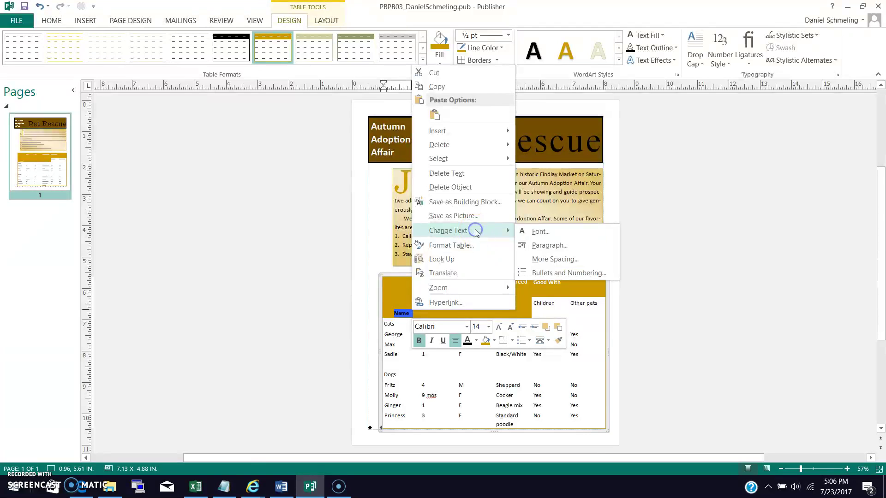
pyautogui.click(556, 248)
pyautogui.click(441, 153)
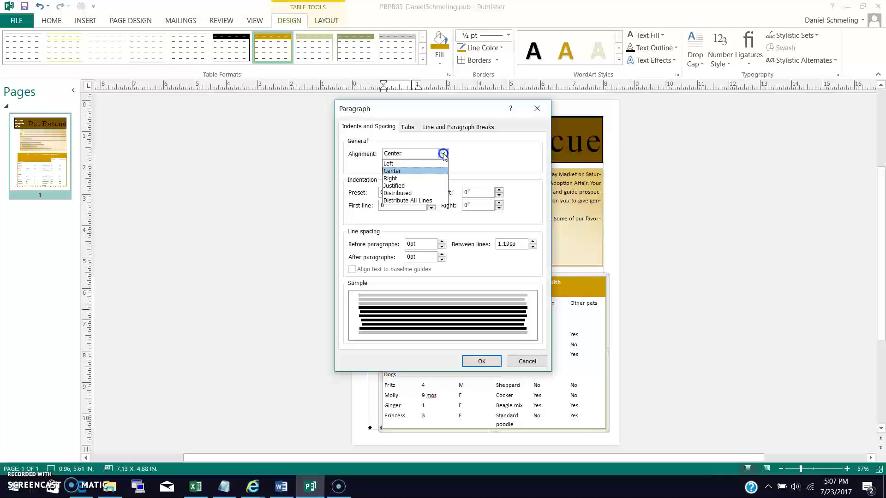
pyautogui.click(415, 163)
pyautogui.click(498, 361)
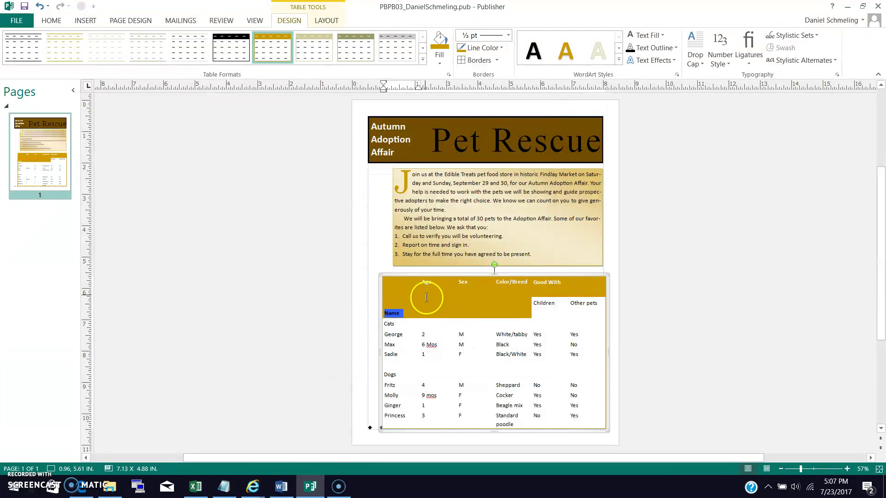
# Set the vertical alignment of the Age, Sex and Color/Breed header cells to Bottom.
pyautogui.moveTo(457, 290); pyautogui.dragTo(479, 314)
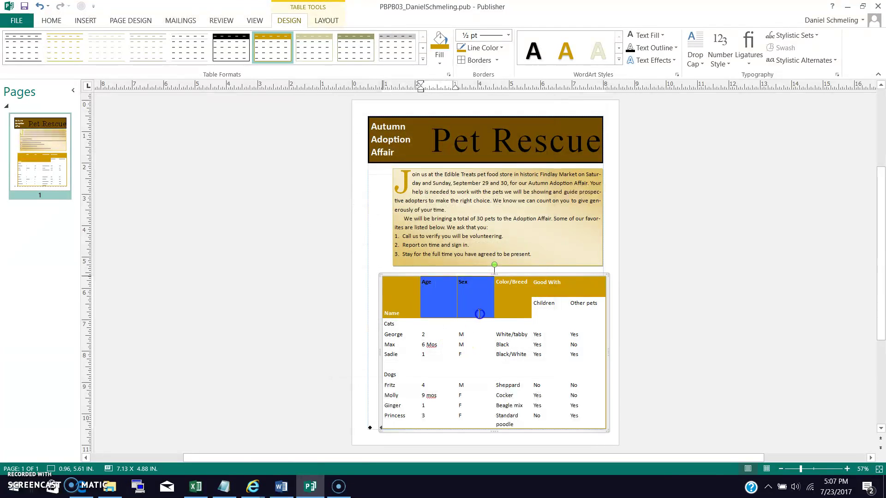
pyautogui.moveTo(479, 313); pyautogui.dragTo(517, 312)
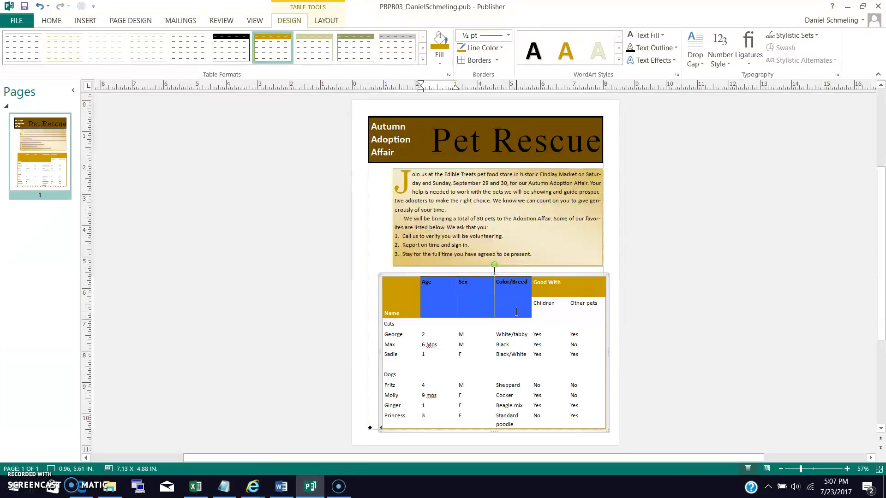
pyautogui.click(448, 75)
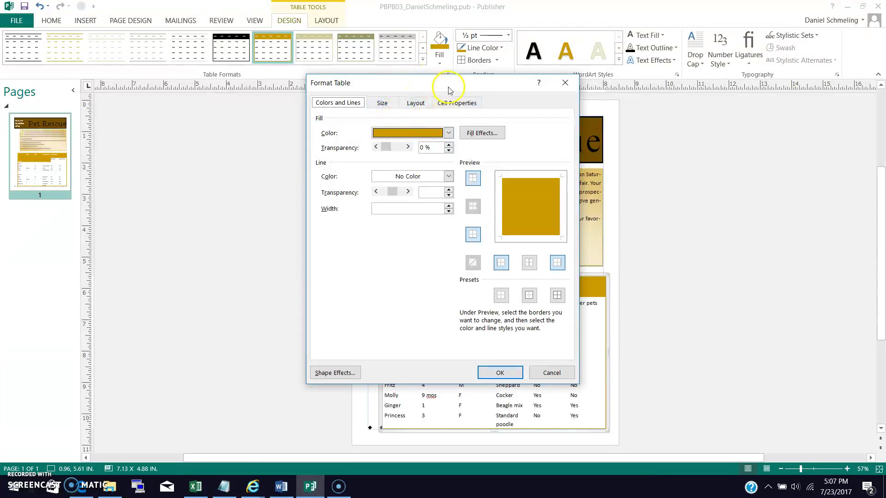
pyautogui.click(453, 103)
pyautogui.click(412, 128)
pyautogui.click(393, 153)
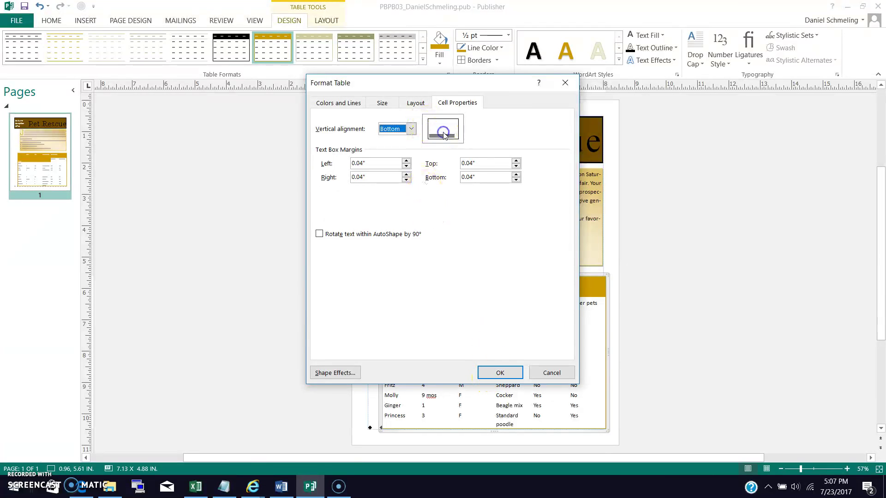
pyautogui.click(411, 129)
pyautogui.click(405, 156)
pyautogui.click(421, 104)
pyautogui.click(383, 103)
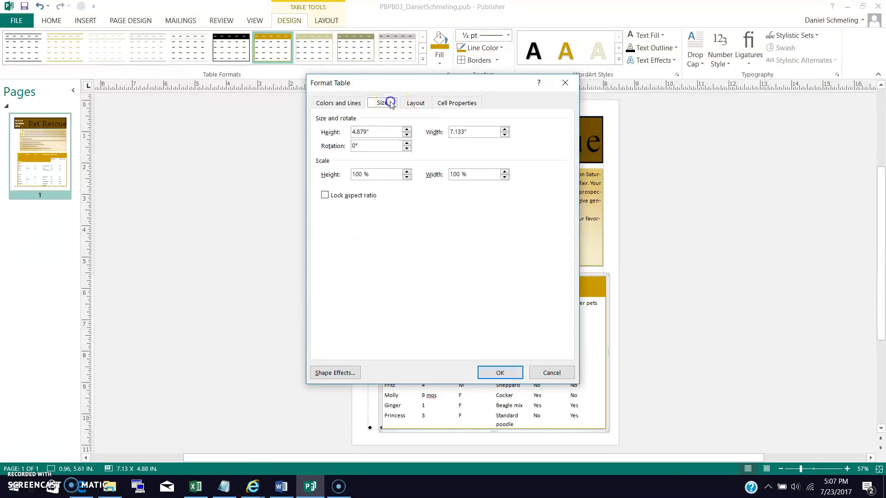
pyautogui.click(342, 103)
pyautogui.click(458, 102)
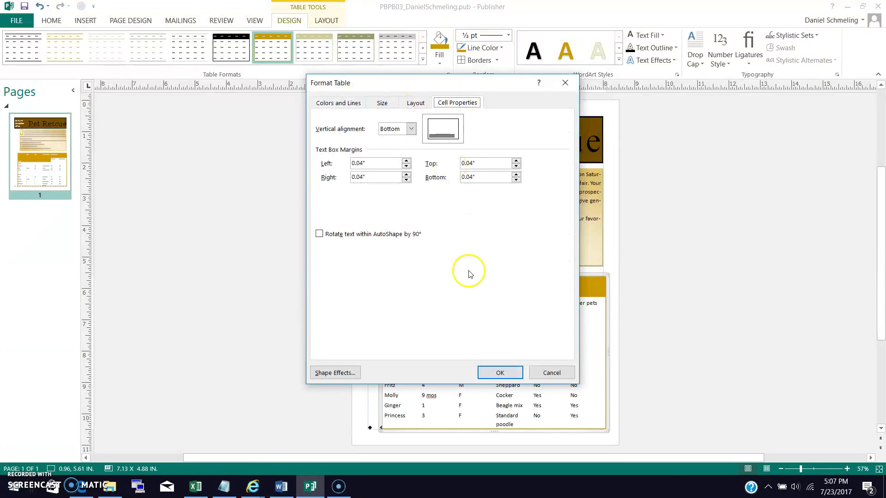
pyautogui.click(503, 373)
# Set the paragraph alignment of the Age, Sex and Color/Breed header text to Center.
pyautogui.rightClick(480, 309)
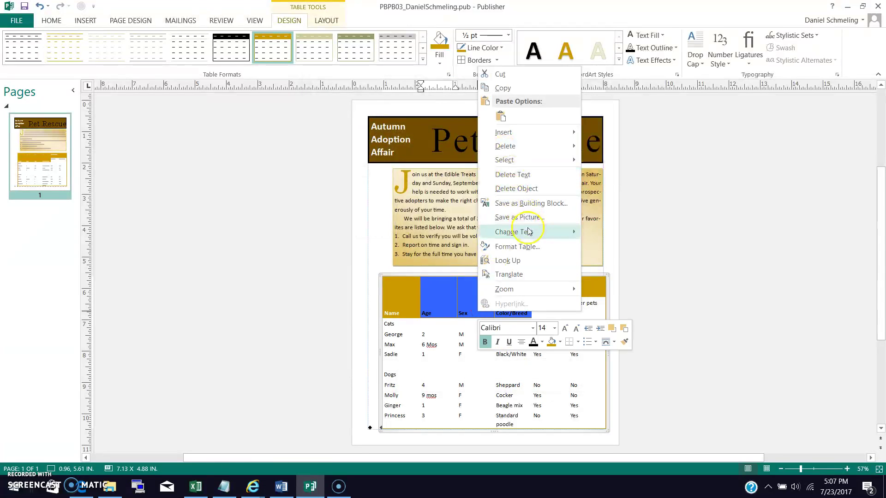
pyautogui.moveTo(524, 231)
pyautogui.click(620, 251)
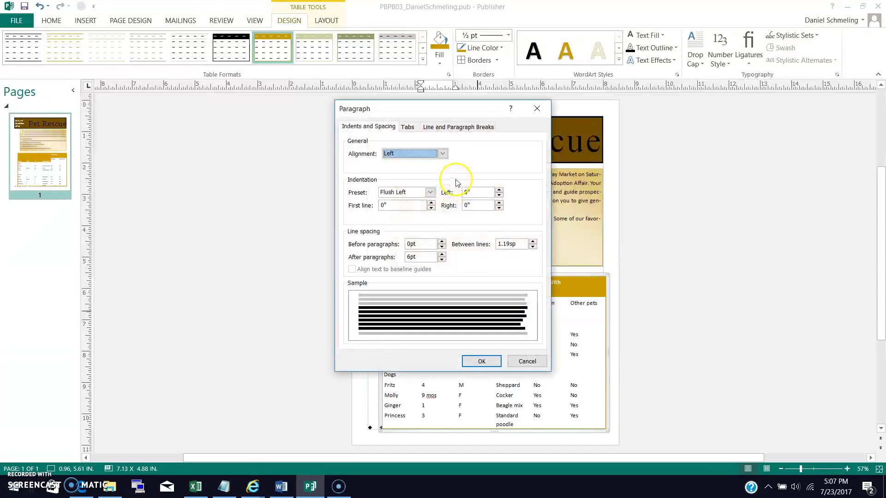
pyautogui.click(442, 154)
pyautogui.click(399, 171)
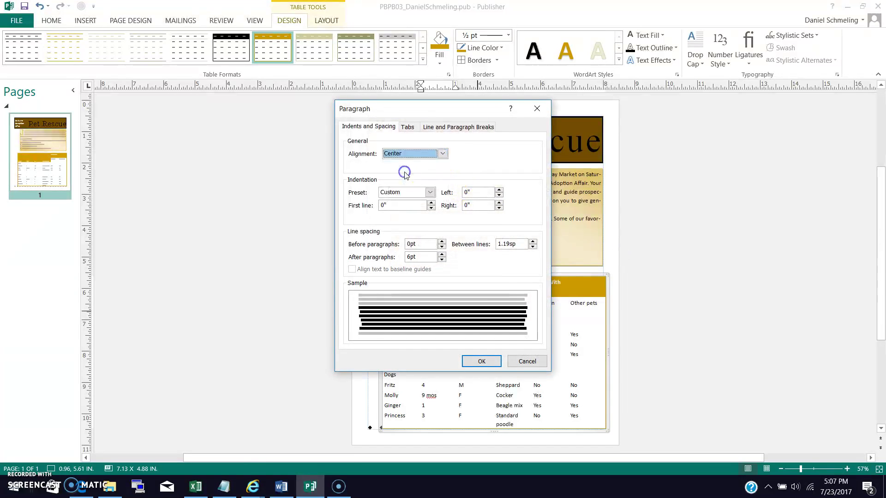
pyautogui.click(493, 359)
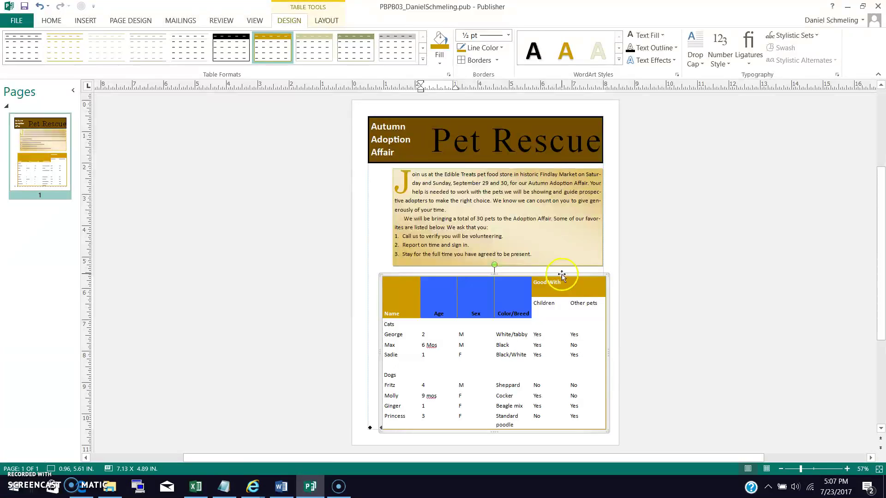
# Fill the Children and Other pets cells with the gold scheme color.
pyautogui.moveTo(545, 282); pyautogui.dragTo(589, 307)
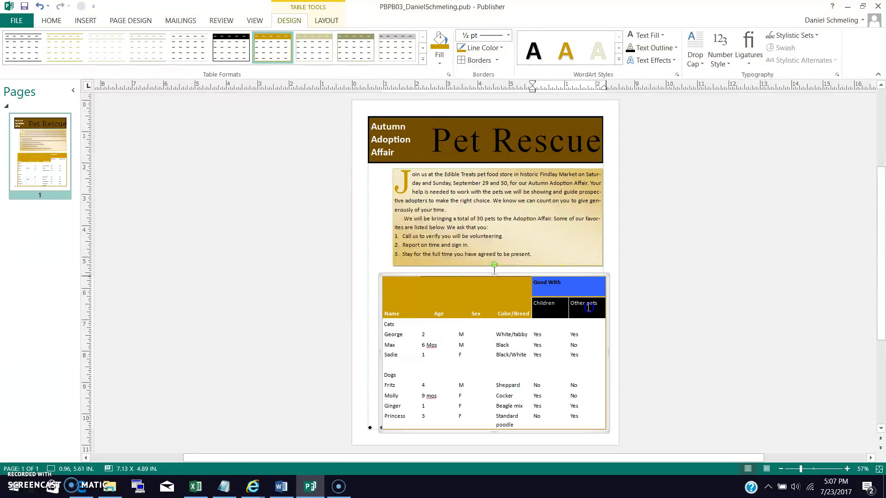
pyautogui.click(559, 282)
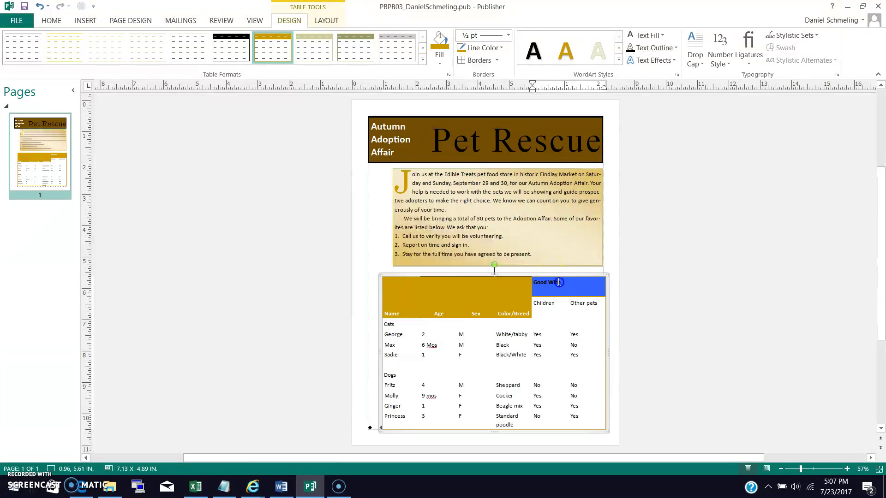
pyautogui.click(629, 317)
pyautogui.moveTo(544, 302); pyautogui.dragTo(601, 319)
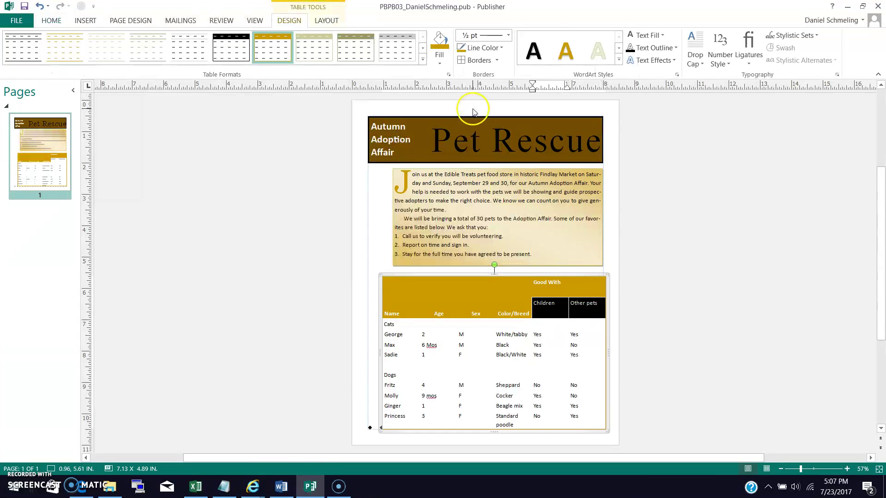
pyautogui.click(441, 59)
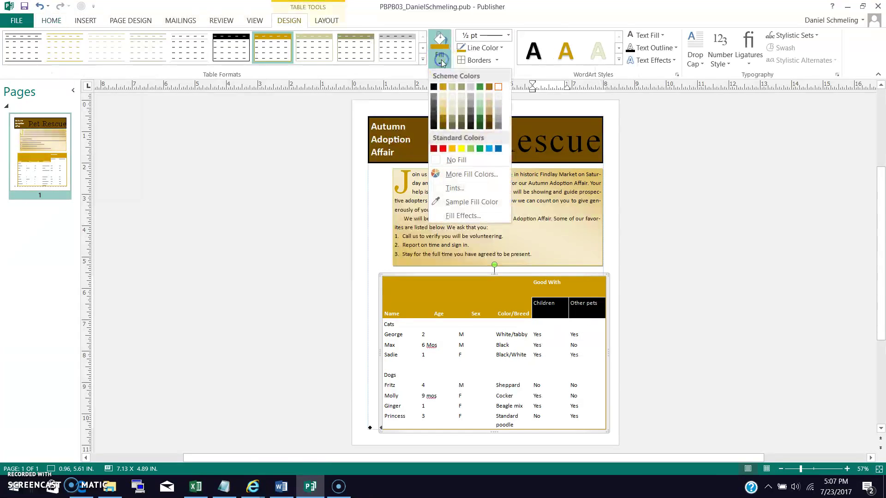
pyautogui.click(441, 89)
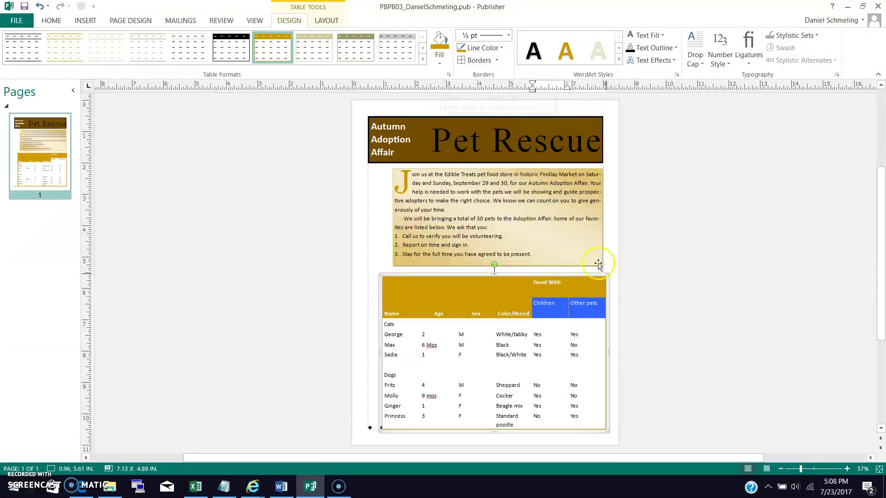
# Make the Children and Other pets header text white and bold.
pyautogui.click(615, 283)
pyautogui.click(574, 304)
pyautogui.moveTo(573, 304); pyautogui.dragTo(551, 307)
pyautogui.rightClick(557, 306)
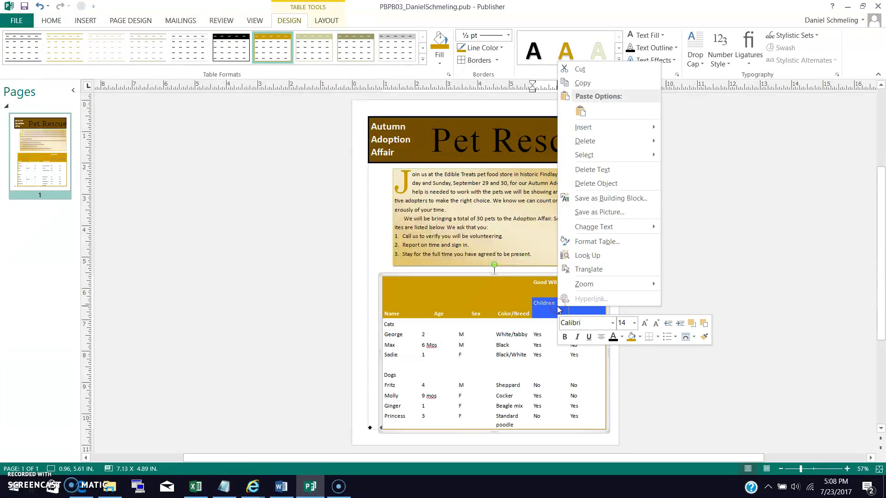
pyautogui.click(741, 206)
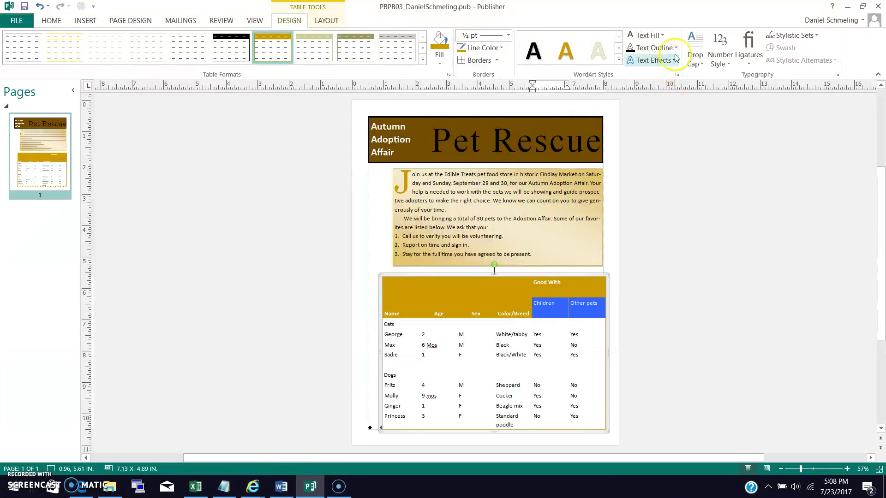
pyautogui.click(663, 35)
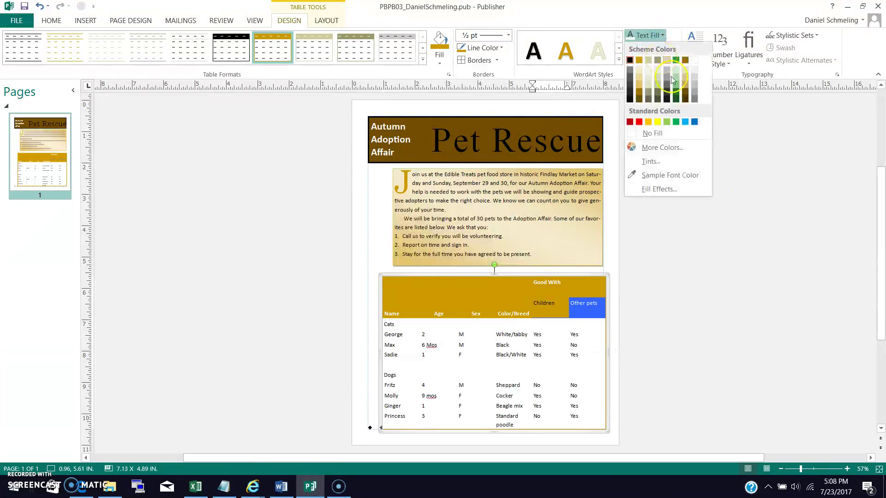
pyautogui.click(696, 64)
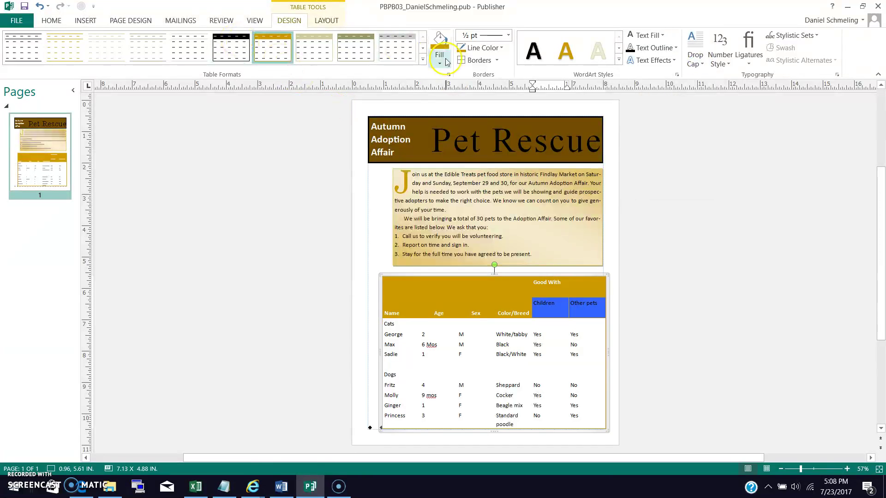
pyautogui.click(51, 20)
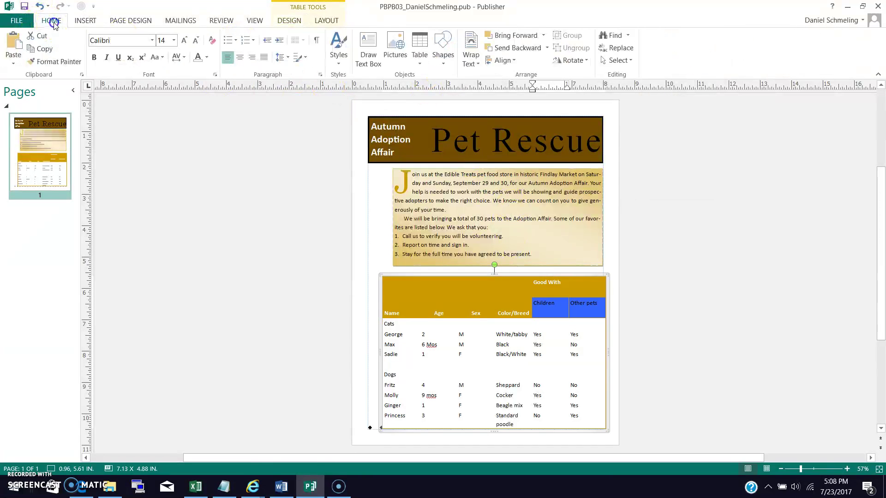
pyautogui.click(625, 376)
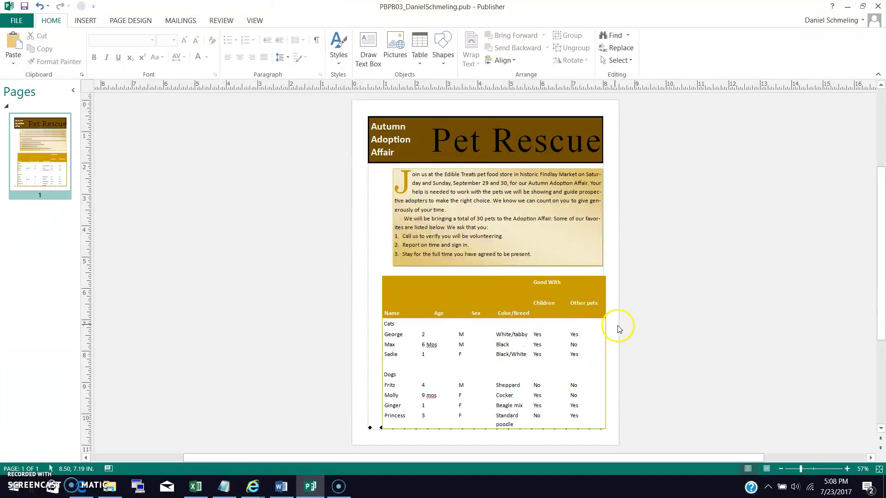
# Set the vertical alignment of the Good With, Children and Other pets cells to Bottom.
pyautogui.moveTo(594, 300); pyautogui.dragTo(532, 284)
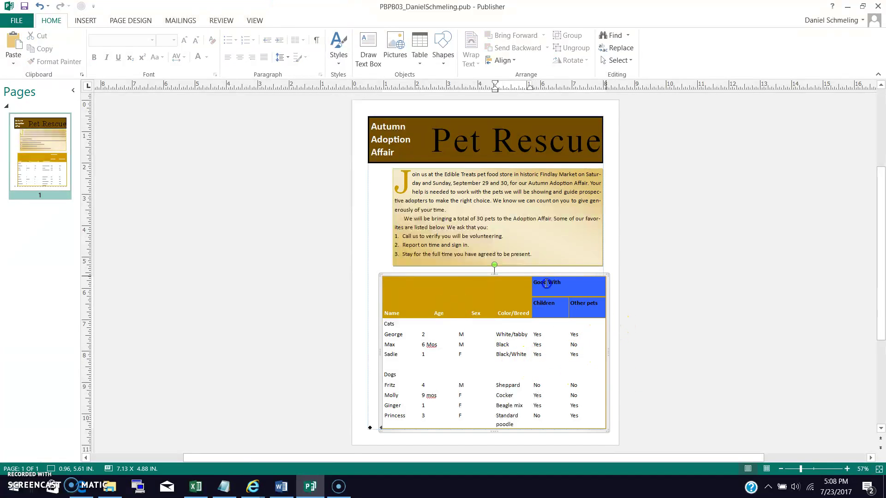
pyautogui.click(289, 21)
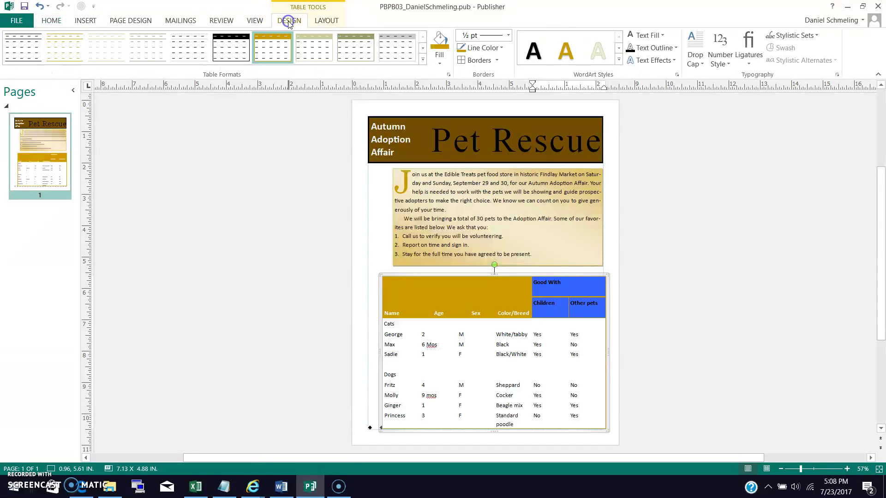
pyautogui.click(449, 76)
pyautogui.click(440, 103)
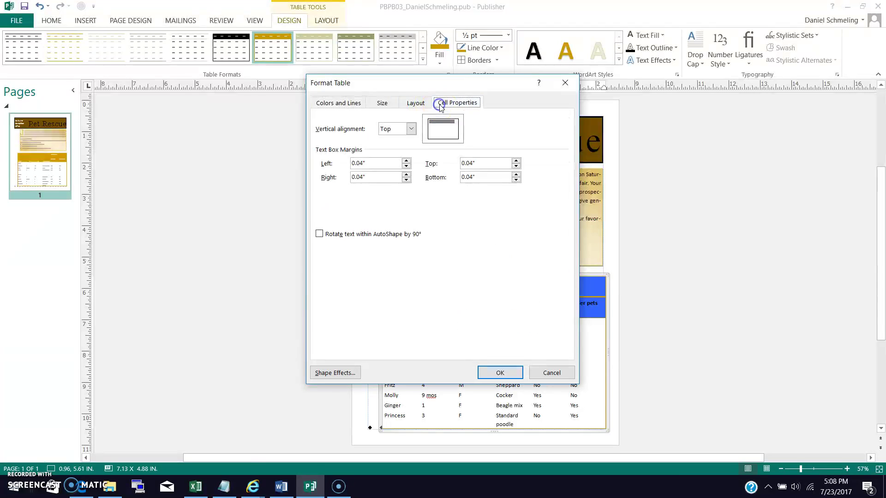
pyautogui.click(411, 129)
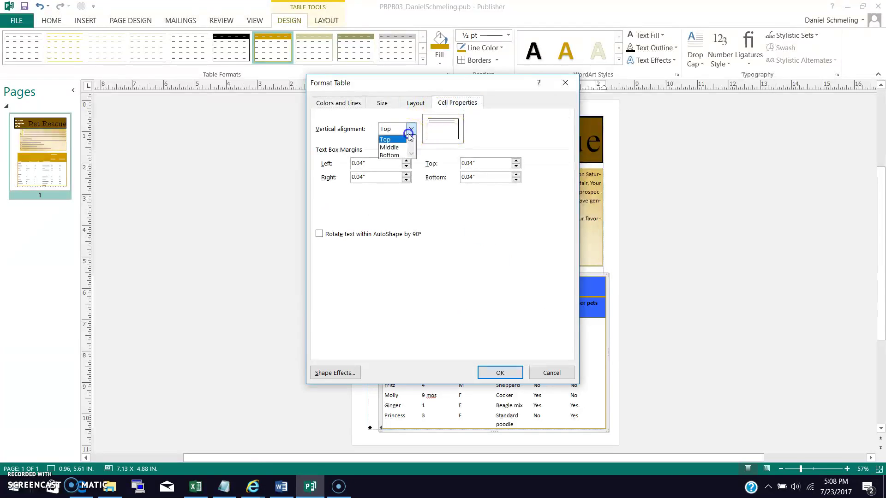
pyautogui.click(392, 155)
pyautogui.click(510, 372)
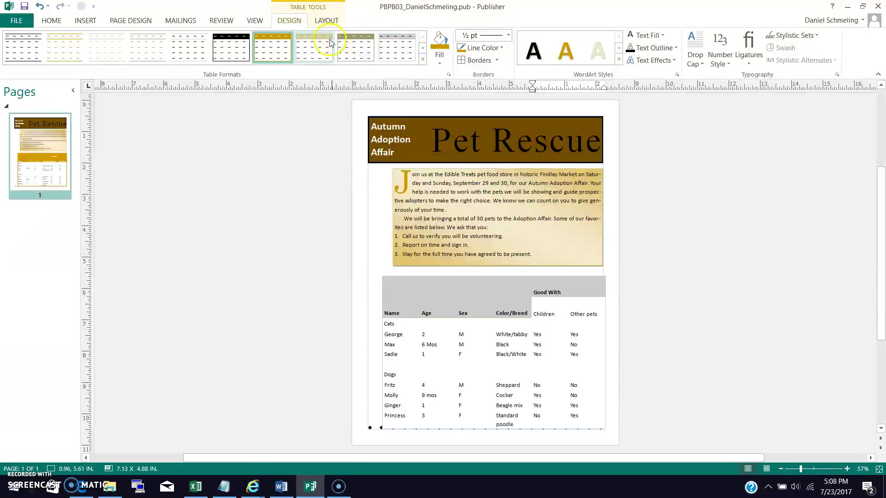
# Return the vertical alignment of the Good With, Children and Other pets cells to Top.
pyautogui.click(448, 74)
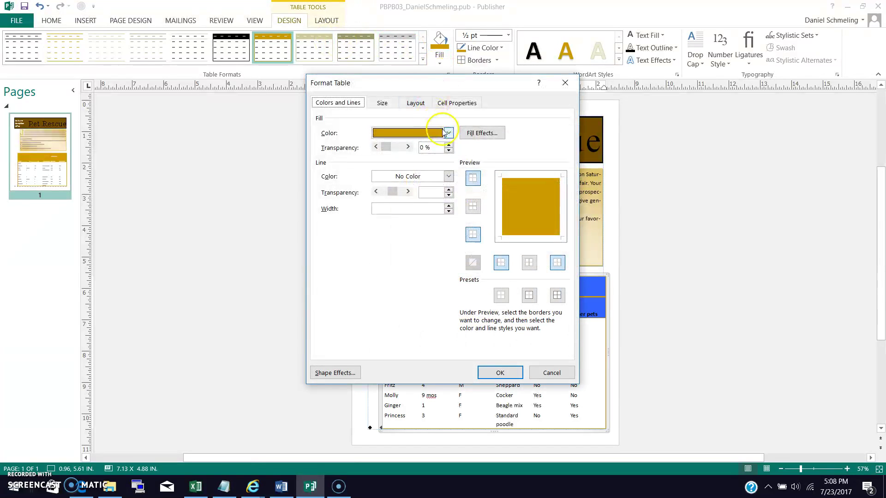
pyautogui.click(456, 103)
pyautogui.click(411, 128)
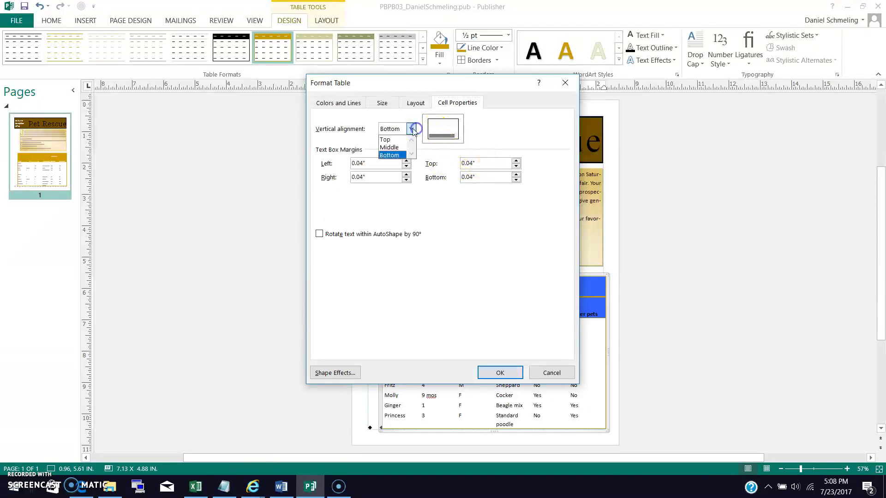
pyautogui.click(402, 140)
pyautogui.click(507, 373)
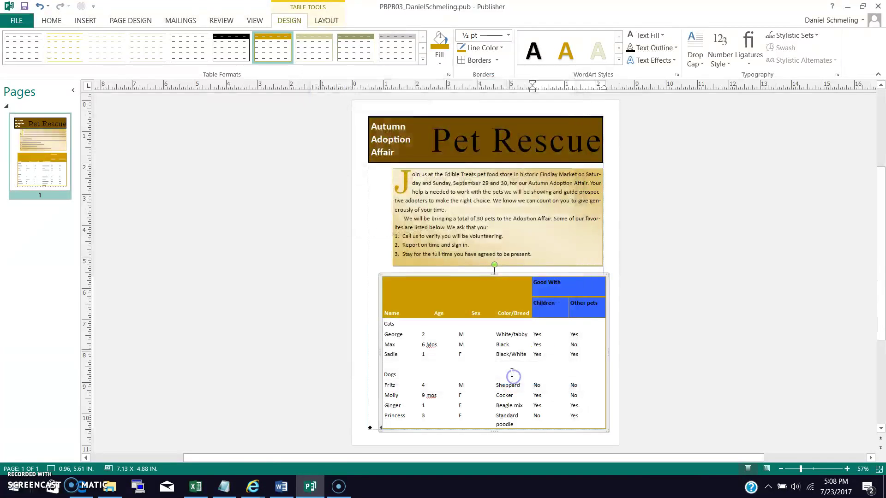
# Set the paragraph alignment of the Good With, Children and Other pets header text to Center.
pyautogui.rightClick(574, 287)
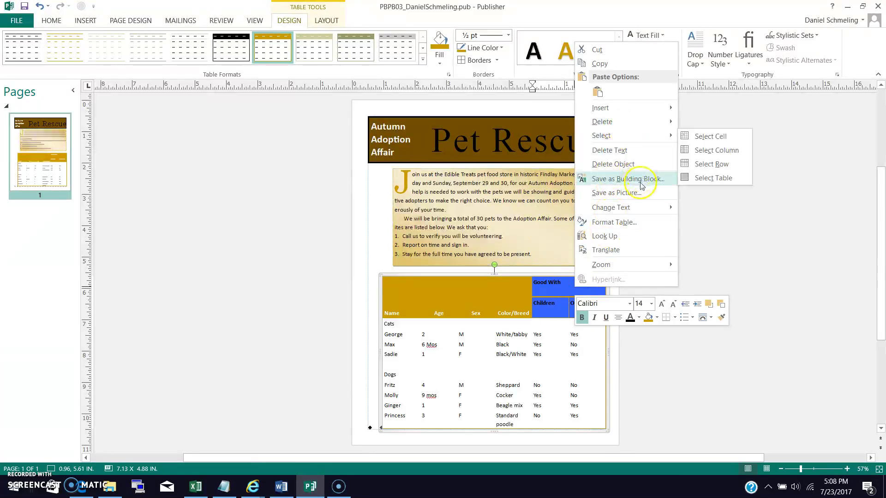
pyautogui.moveTo(639, 206)
pyautogui.click(704, 223)
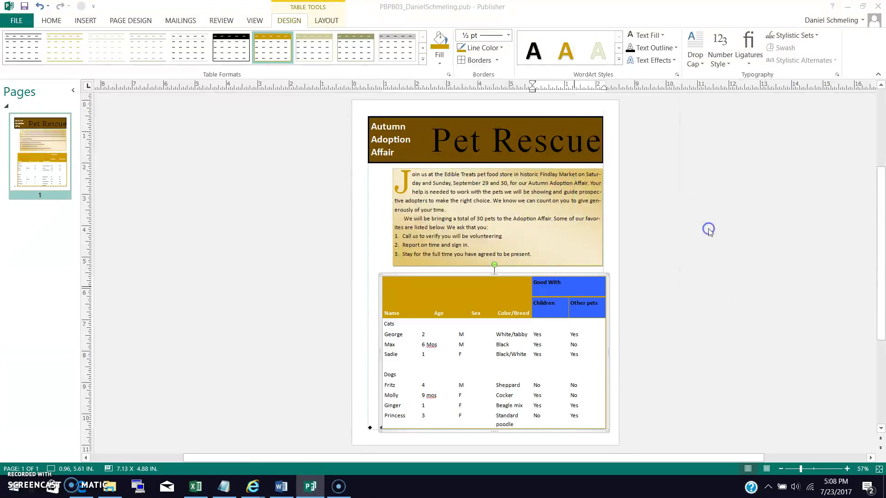
pyautogui.click(418, 153)
pyautogui.click(397, 171)
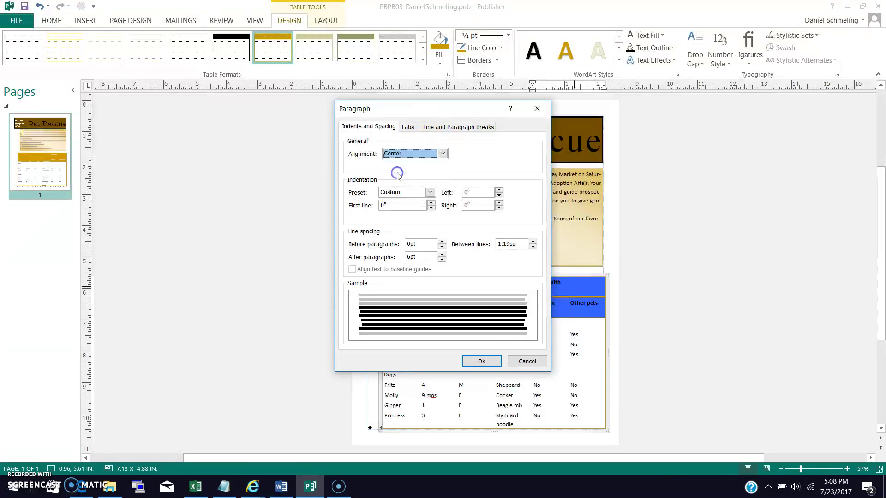
pyautogui.click(482, 361)
pyautogui.click(692, 364)
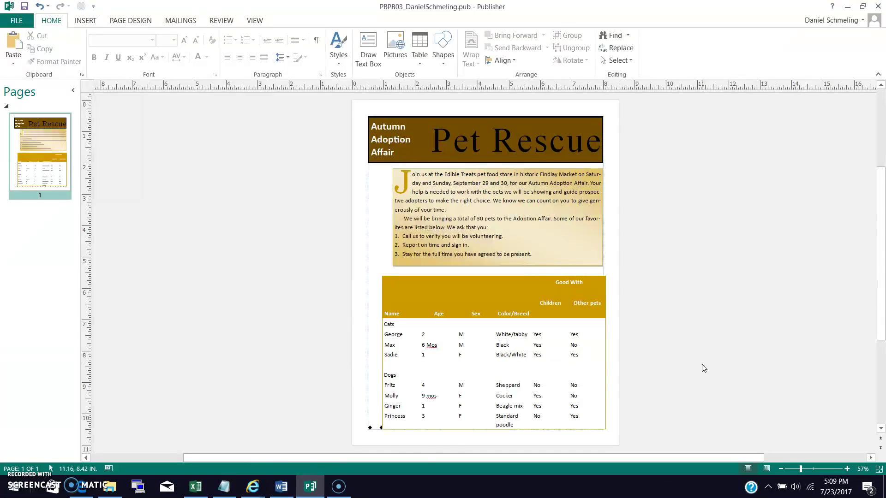
# Try to give the Good With header cell a 1 ½ pt white bottom border.
pyautogui.moveTo(554, 283)
pyautogui.mouseDown()
pyautogui.moveTo(594, 286)
pyautogui.moveTo(562, 285)
pyautogui.mouseUp()
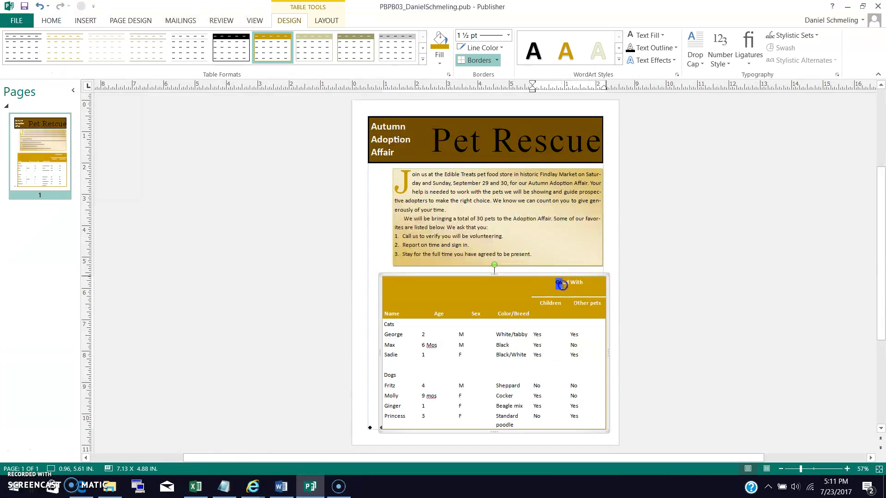
pyautogui.rightClick(592, 289)
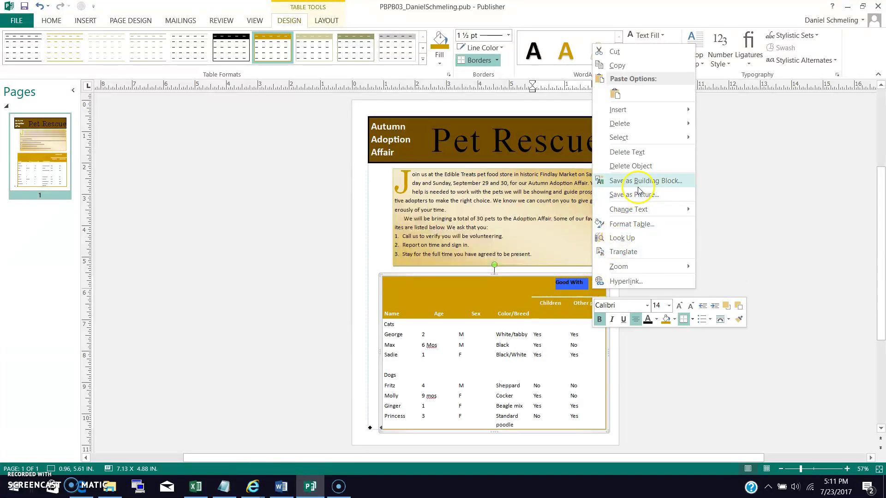
pyautogui.moveTo(645, 138)
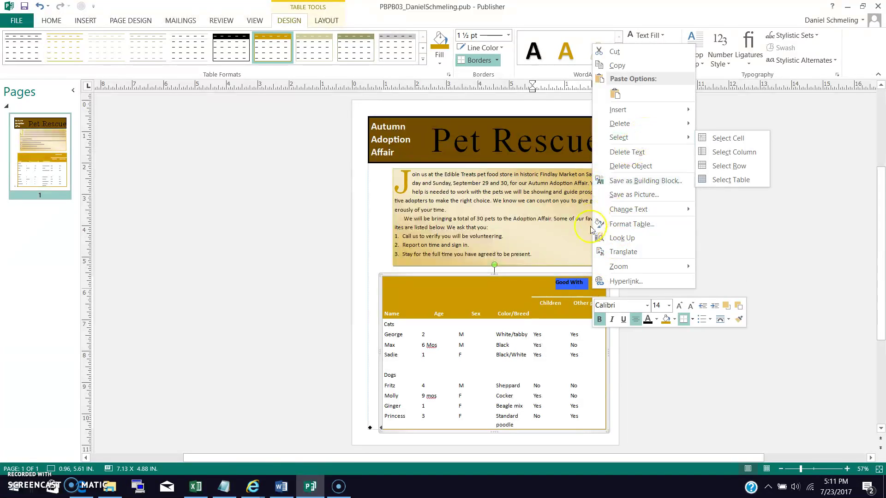
pyautogui.click(569, 282)
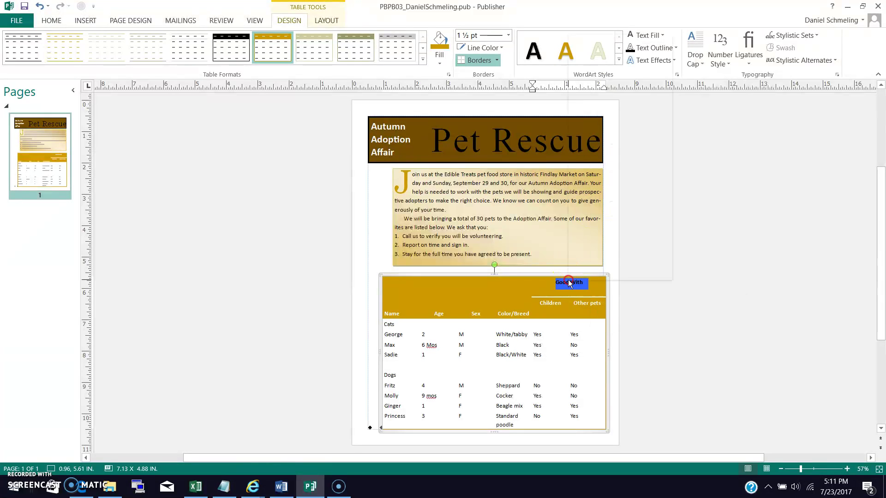
pyautogui.rightClick(569, 282)
pyautogui.moveTo(627, 127)
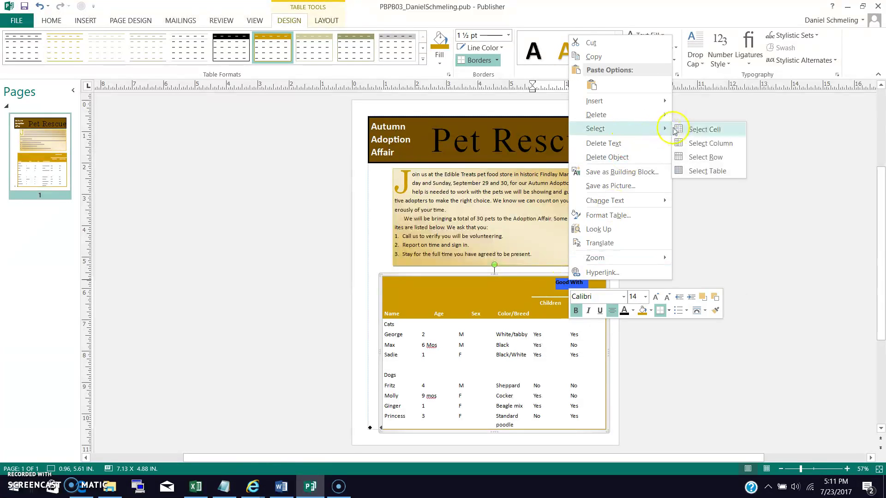
pyautogui.click(677, 129)
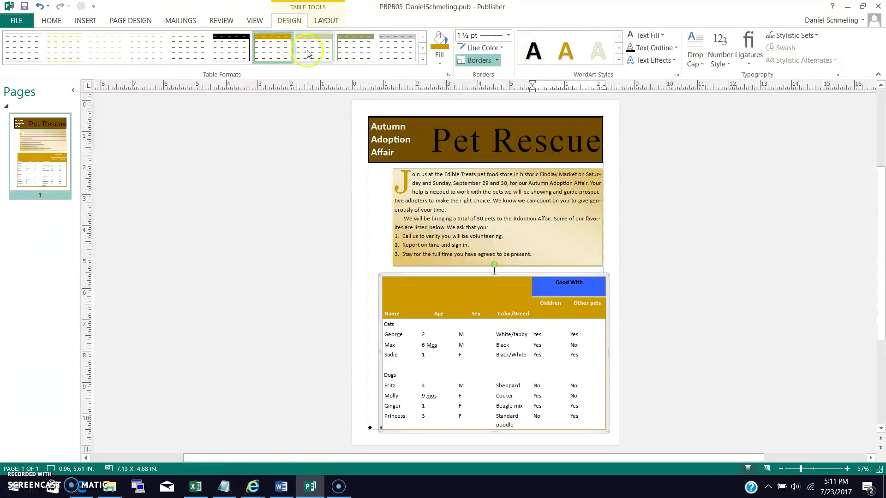
pyautogui.click(510, 38)
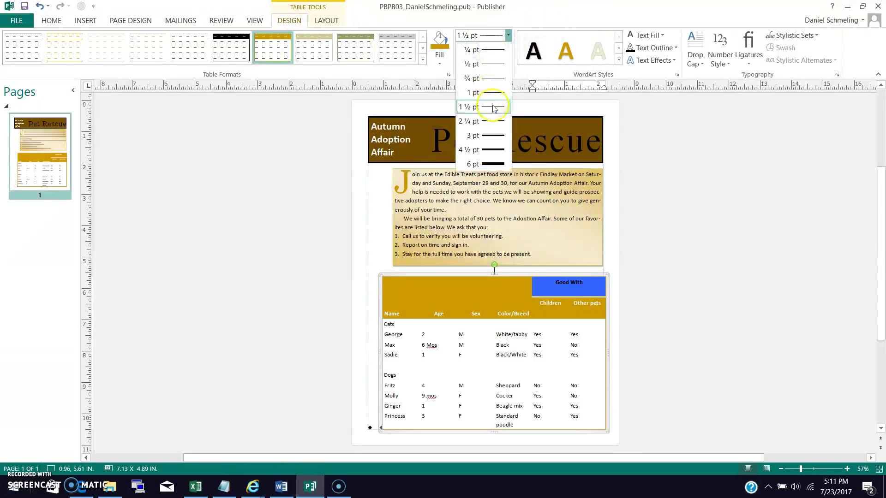
pyautogui.click(484, 96)
pyautogui.click(502, 48)
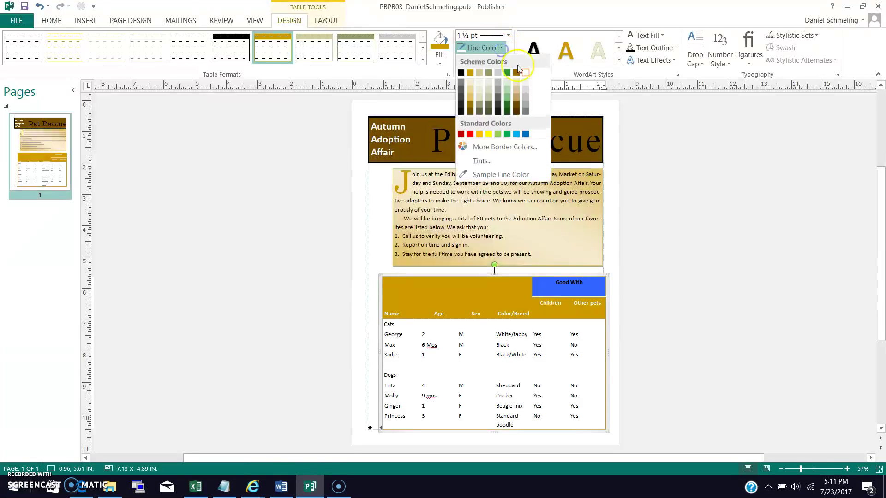
pyautogui.click(526, 73)
pyautogui.click(494, 60)
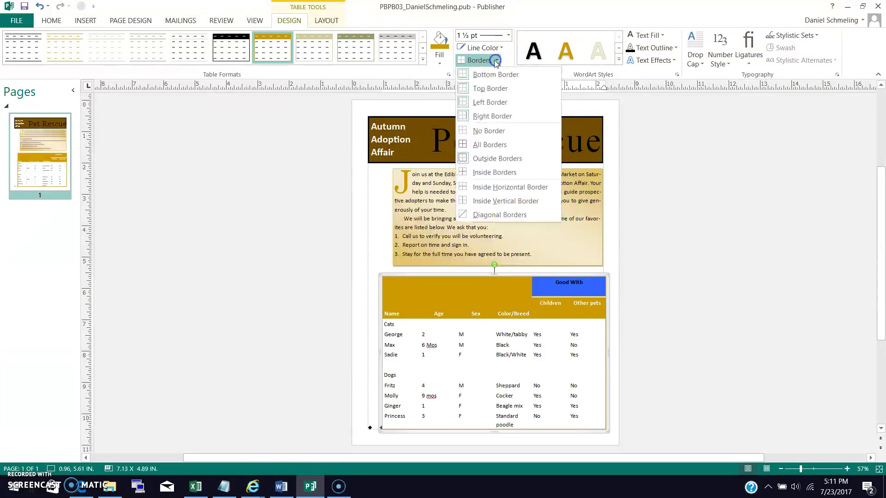
pyautogui.click(489, 80)
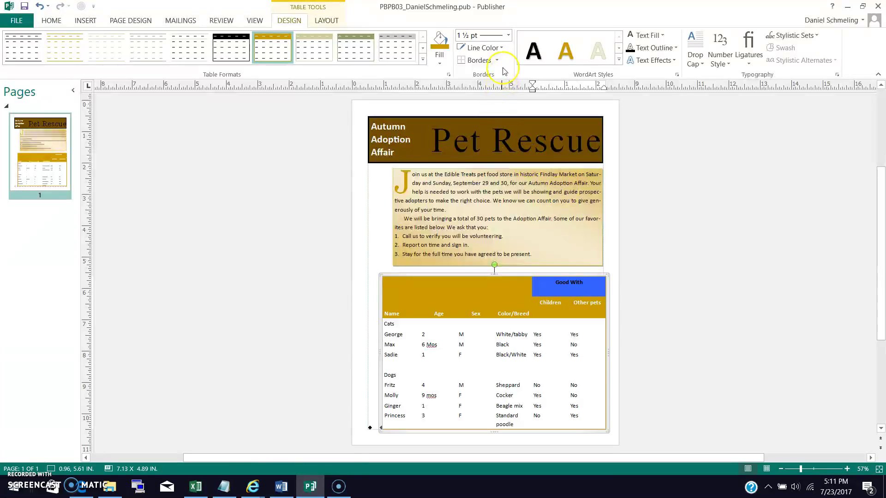
pyautogui.click(480, 60)
pyautogui.click(498, 61)
pyautogui.click(490, 77)
# Apply a 1 ½ pt white bottom border to the Good With header cell.
pyautogui.click(588, 287)
pyautogui.rightClick(588, 289)
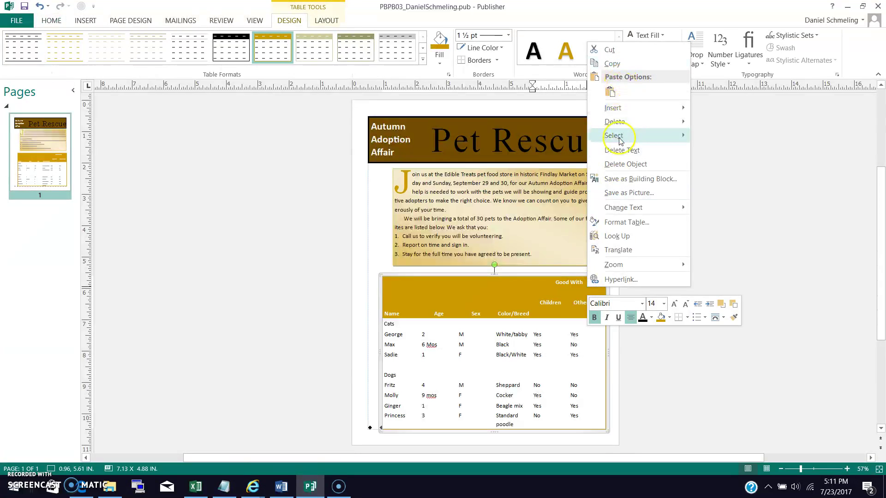
pyautogui.moveTo(621, 136)
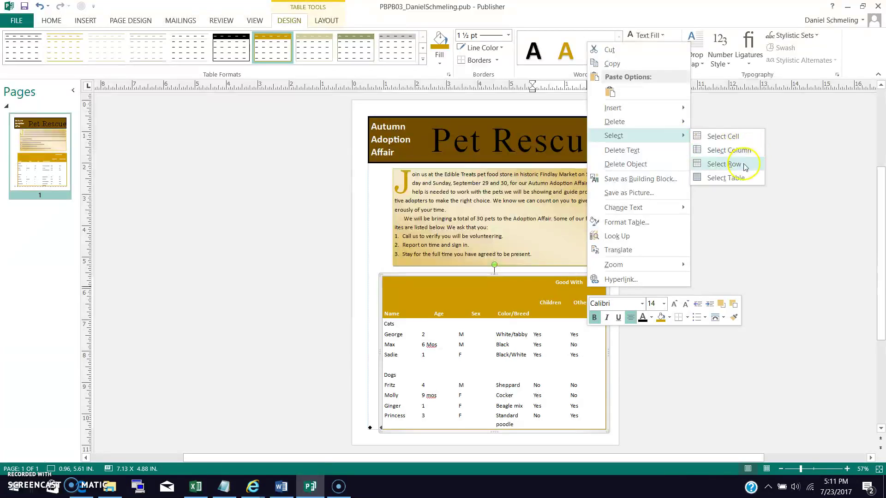
pyautogui.click(740, 139)
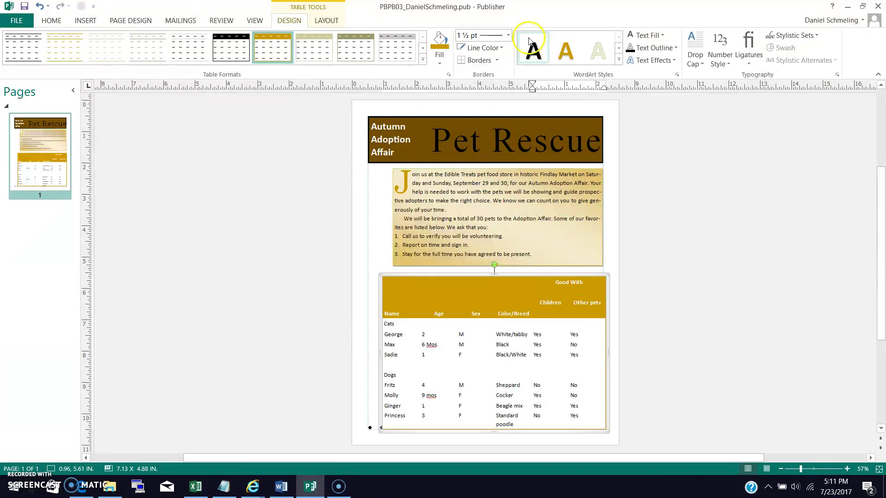
pyautogui.click(500, 49)
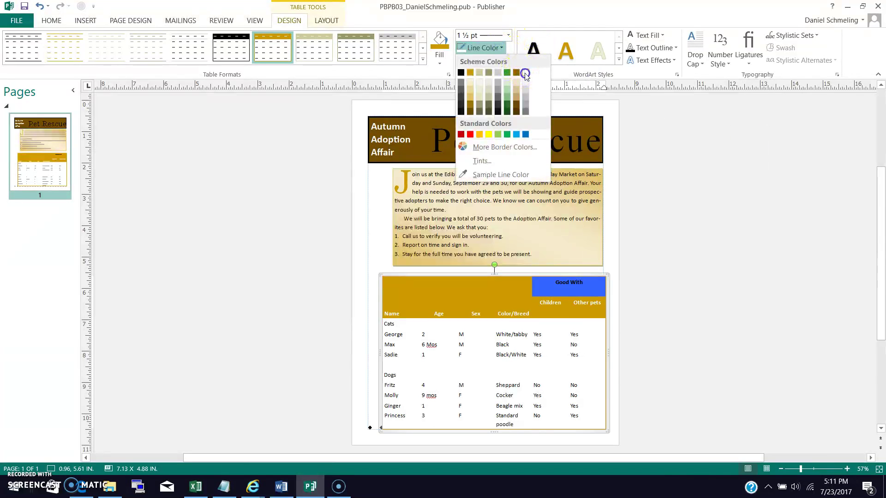
pyautogui.click(523, 73)
pyautogui.click(494, 37)
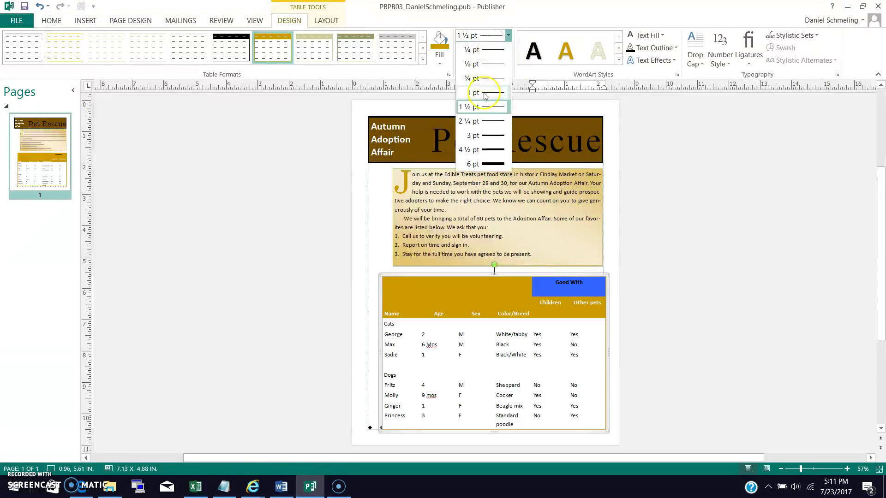
pyautogui.click(484, 107)
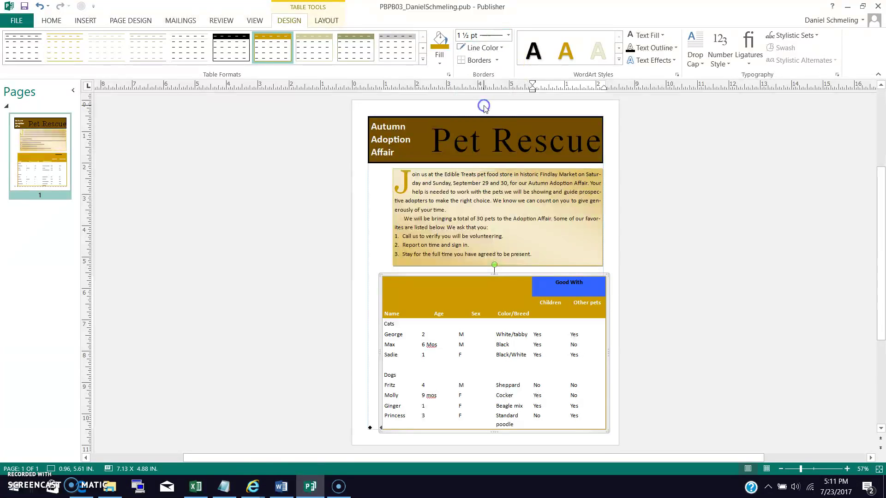
pyautogui.click(497, 61)
pyautogui.click(494, 76)
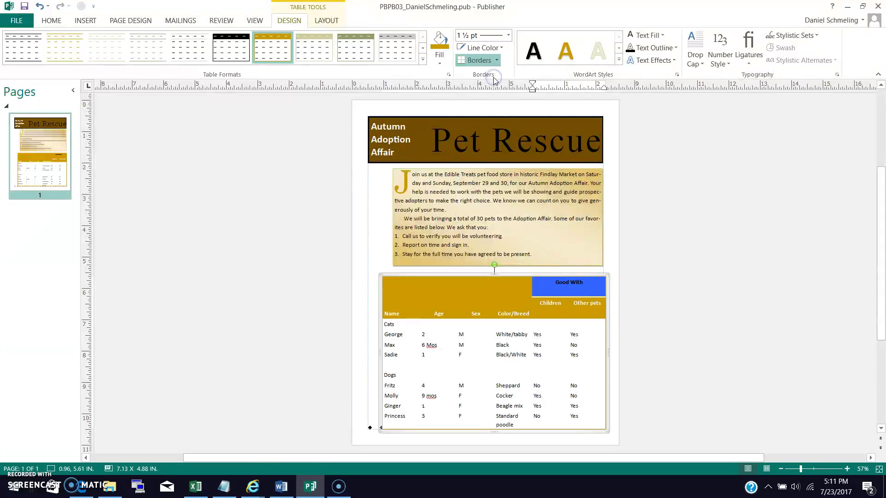
pyautogui.click(644, 227)
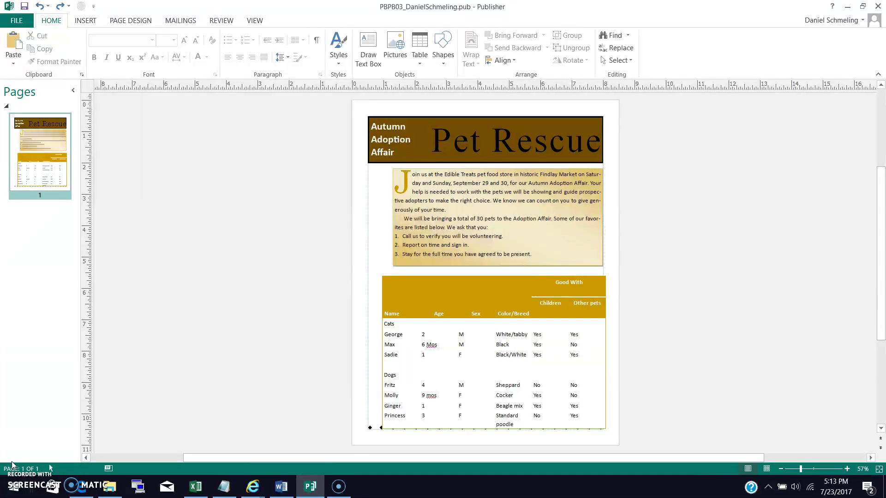
# Give the George row of the pet table a ¾ pt black bottom border.
pyautogui.click(387, 337)
pyautogui.moveTo(387, 336); pyautogui.dragTo(575, 334)
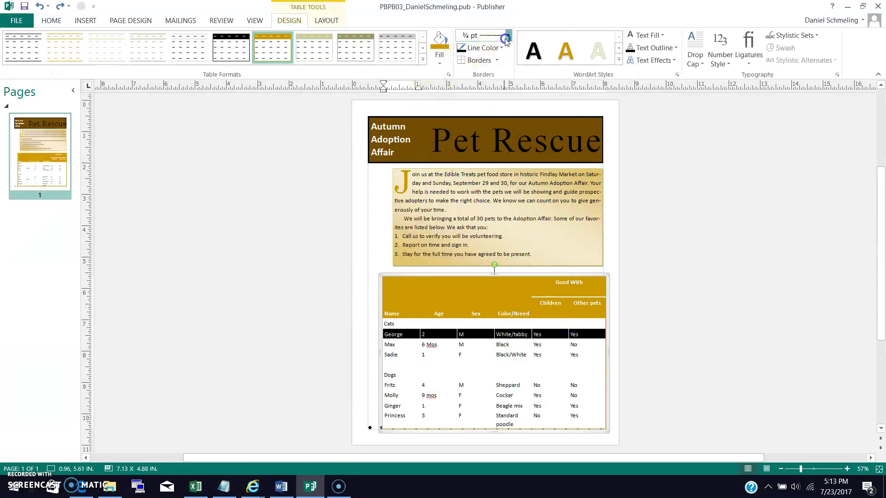
pyautogui.click(508, 36)
pyautogui.click(498, 60)
pyautogui.click(503, 48)
pyautogui.click(462, 73)
pyautogui.click(479, 60)
pyautogui.click(497, 61)
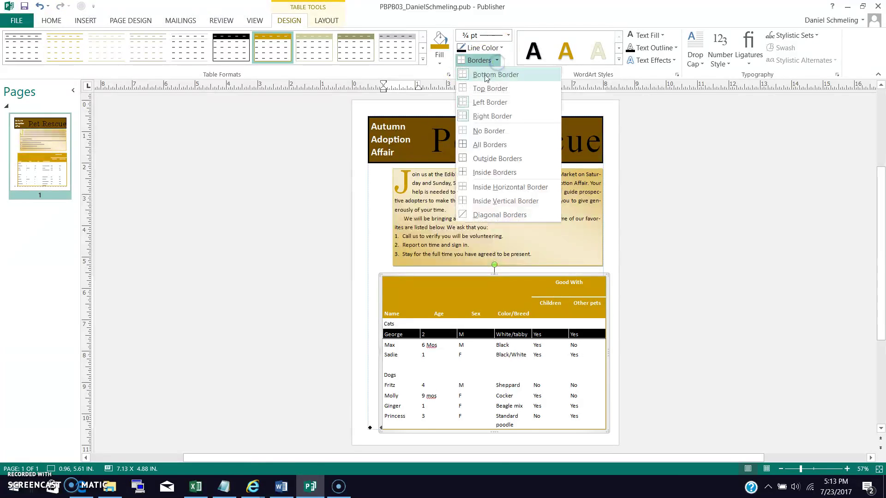
pyautogui.click(496, 72)
pyautogui.click(500, 325)
pyautogui.moveTo(395, 335); pyautogui.dragTo(587, 338)
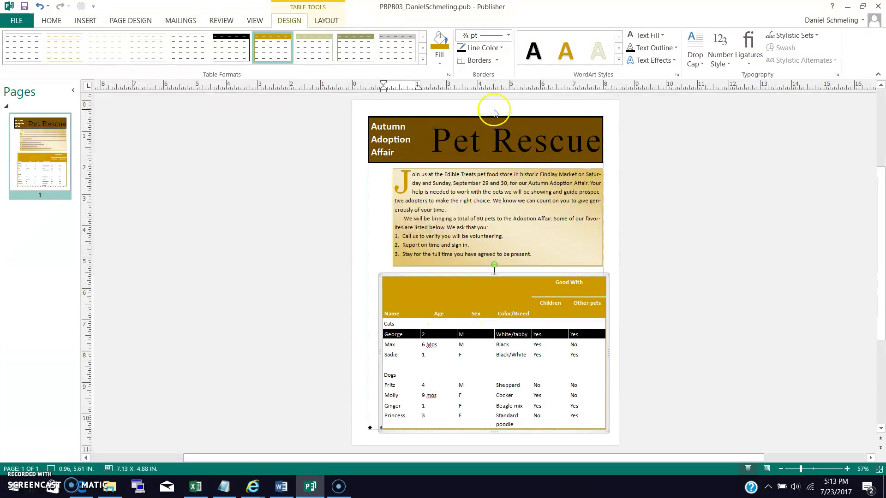
pyautogui.click(497, 61)
pyautogui.click(483, 72)
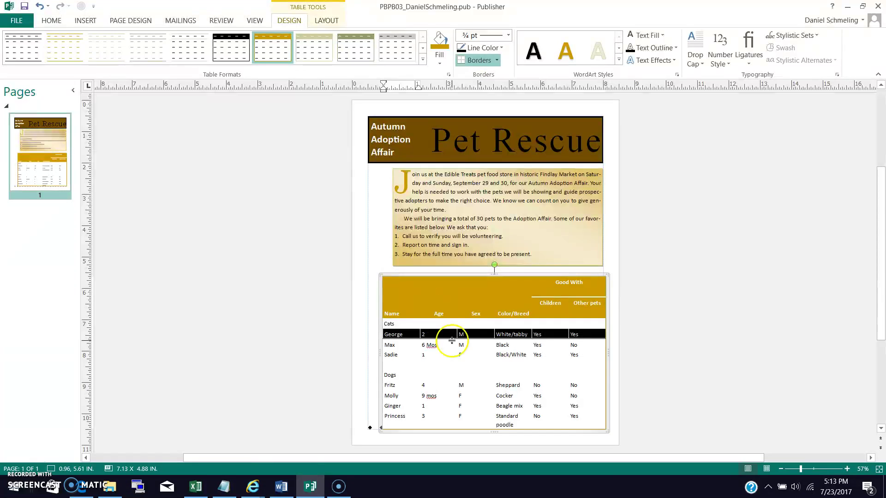
# Make the George row slightly taller and add a black bottom border beneath the selected Max and Sadie rows.
pyautogui.moveTo(452, 341); pyautogui.dragTo(453, 344)
pyautogui.click(385, 349)
pyautogui.moveTo(386, 350); pyautogui.dragTo(515, 357)
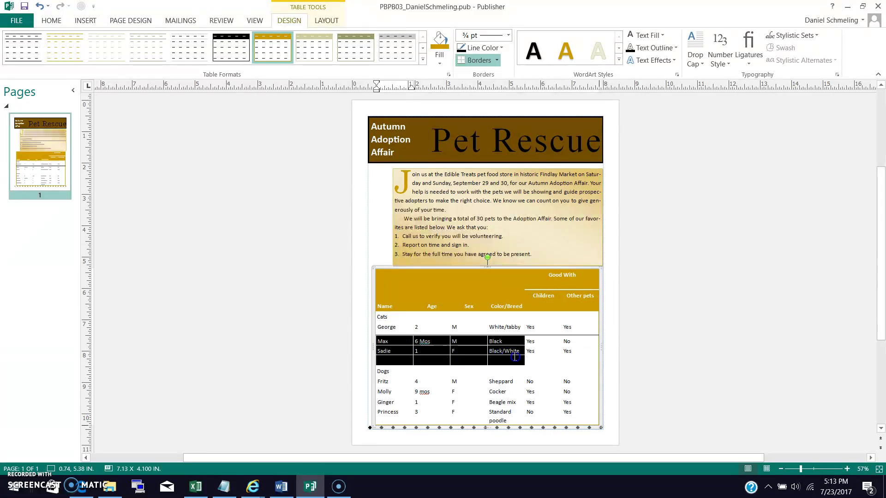
pyautogui.moveTo(380, 342); pyautogui.dragTo(591, 352)
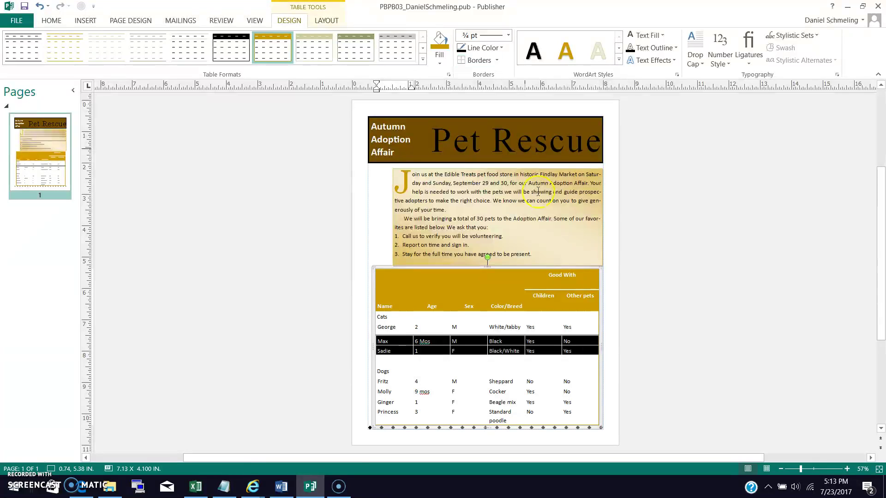
pyautogui.click(495, 60)
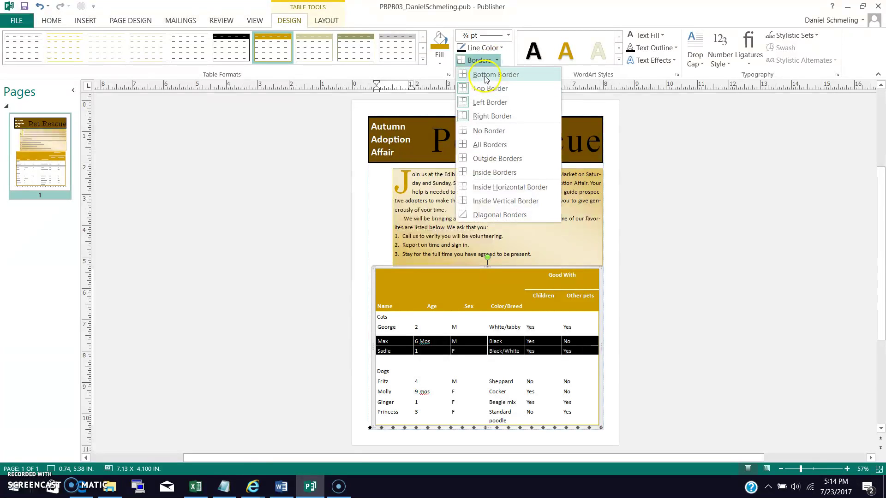
pyautogui.click(486, 78)
pyautogui.click(509, 373)
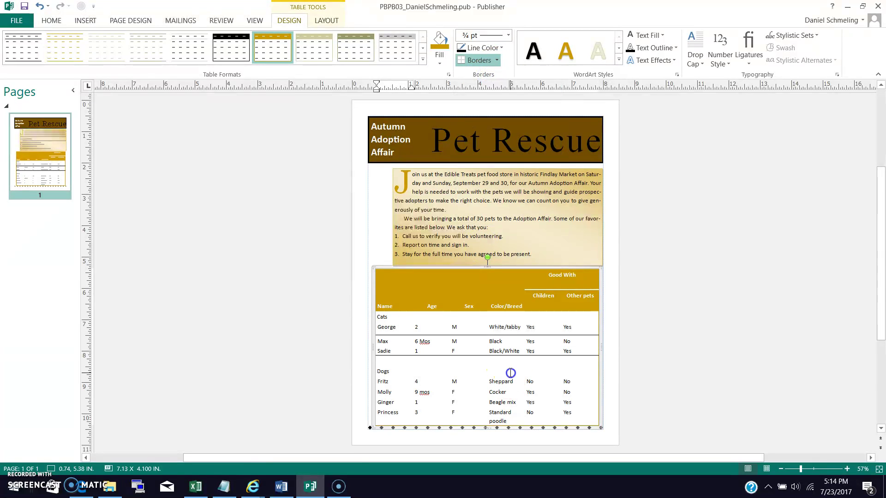
# Add a ¾ pt black bottom border to the Max row.
pyautogui.moveTo(394, 343); pyautogui.dragTo(585, 343)
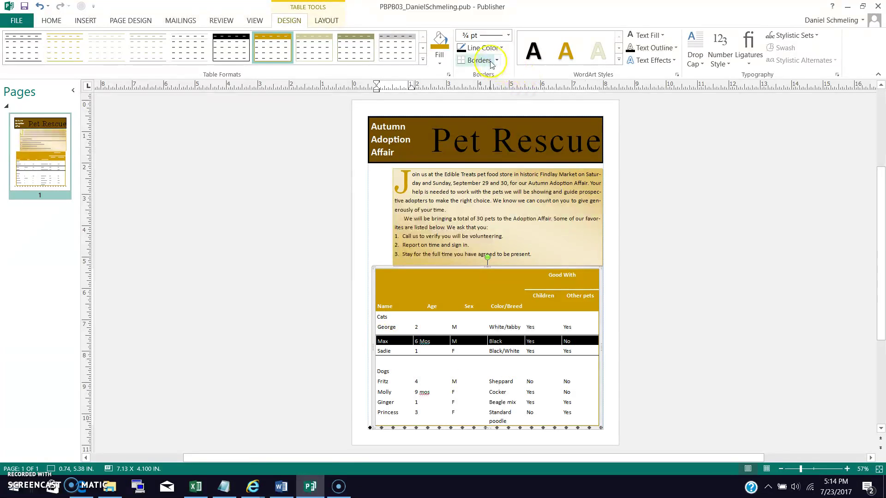
pyautogui.click(475, 60)
pyautogui.click(462, 381)
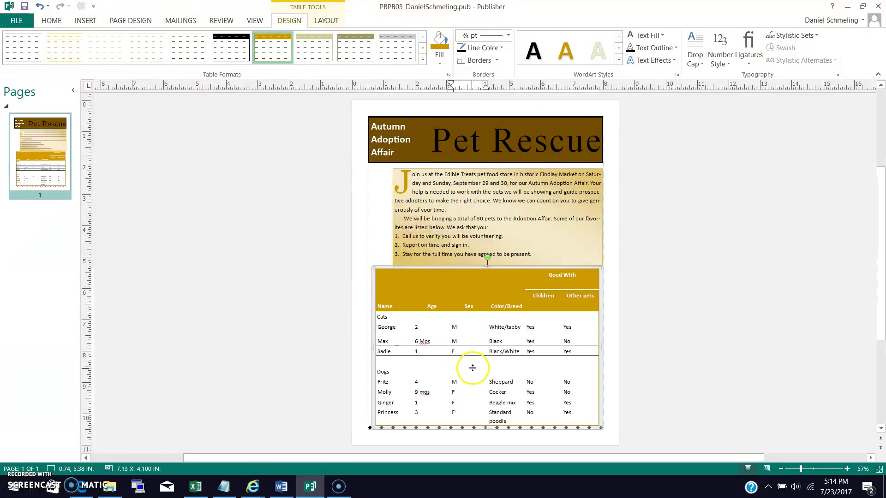
# Add ¾ pt black bottom borders to the Fritz, Molly and Ginger rows.
pyautogui.moveTo(379, 381); pyautogui.dragTo(580, 378)
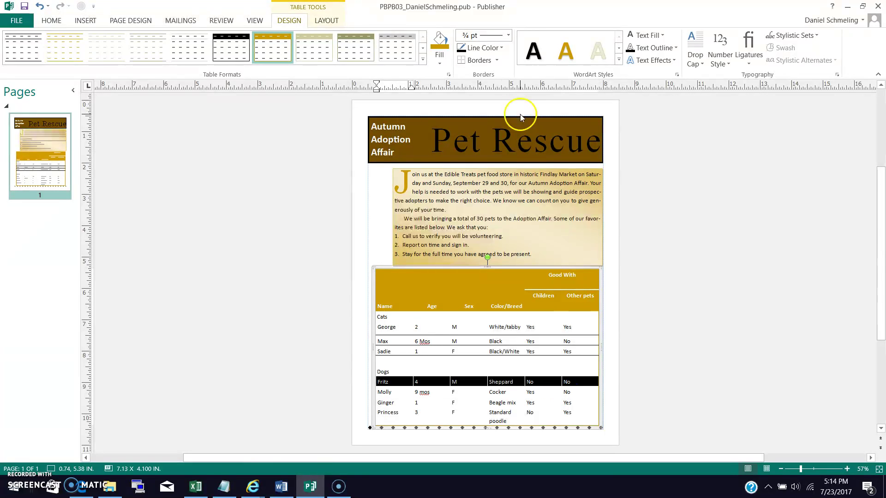
pyautogui.click(475, 60)
pyautogui.moveTo(398, 393); pyautogui.dragTo(565, 395)
pyautogui.click(478, 60)
pyautogui.moveTo(388, 403); pyautogui.dragTo(553, 403)
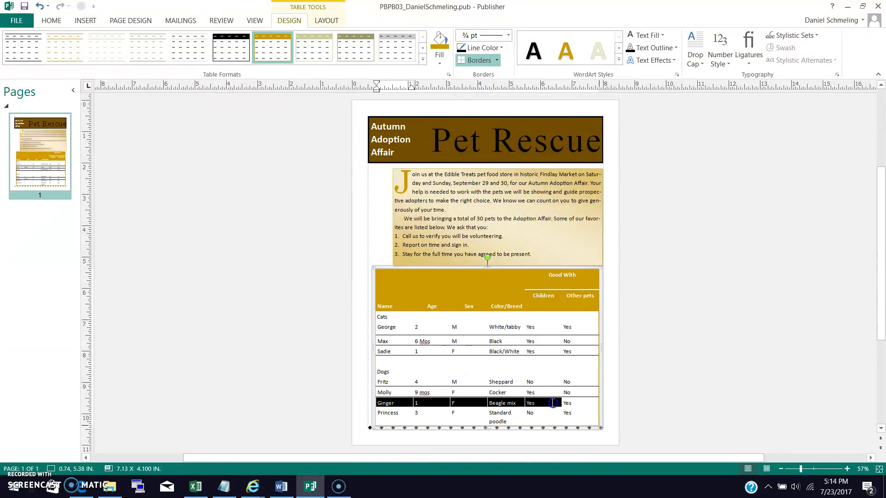
pyautogui.click(439, 53)
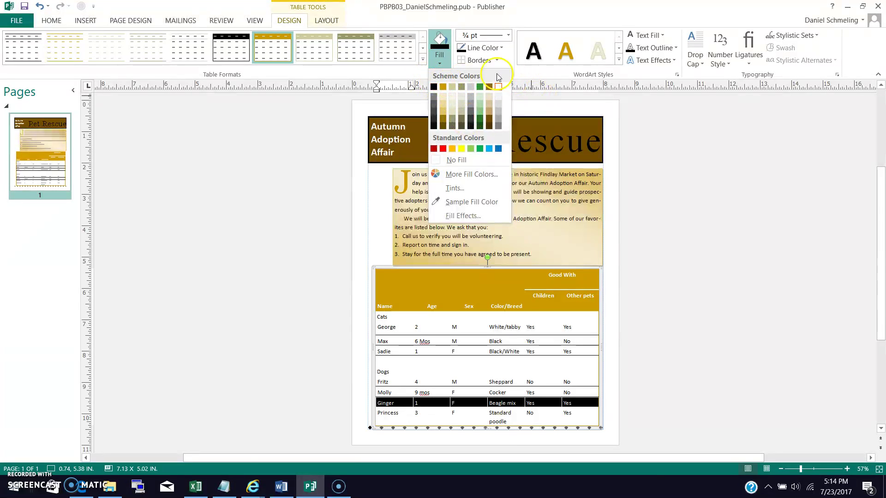
pyautogui.click(484, 62)
pyautogui.click(642, 412)
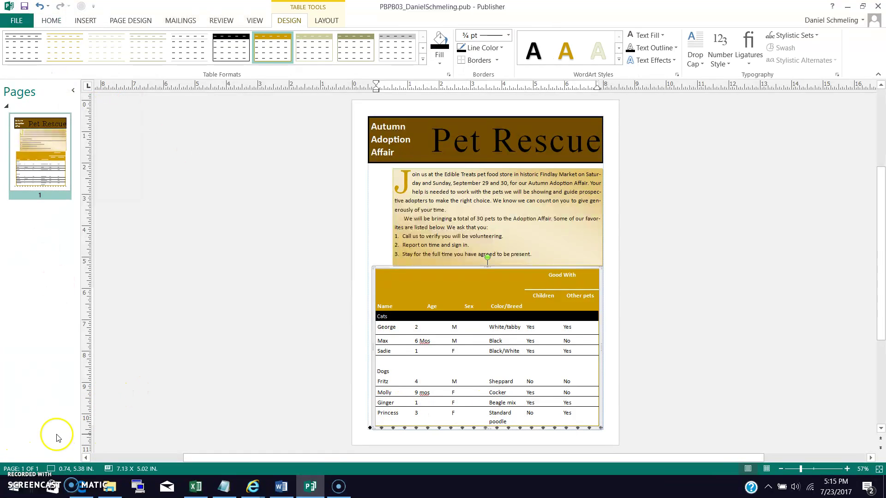
# Try recoloring the Cats category row text with the Accent 1, Lighter 40% text fill.
pyautogui.click(326, 352)
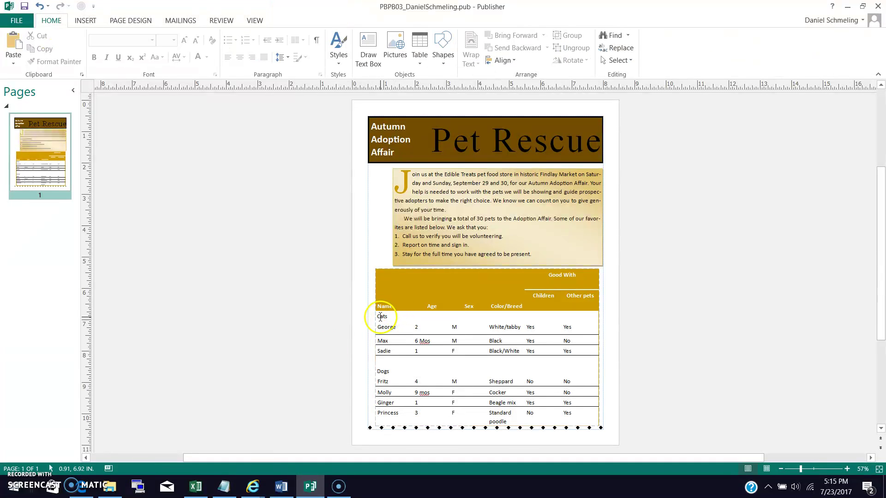
pyautogui.click(427, 318)
pyautogui.click(558, 321)
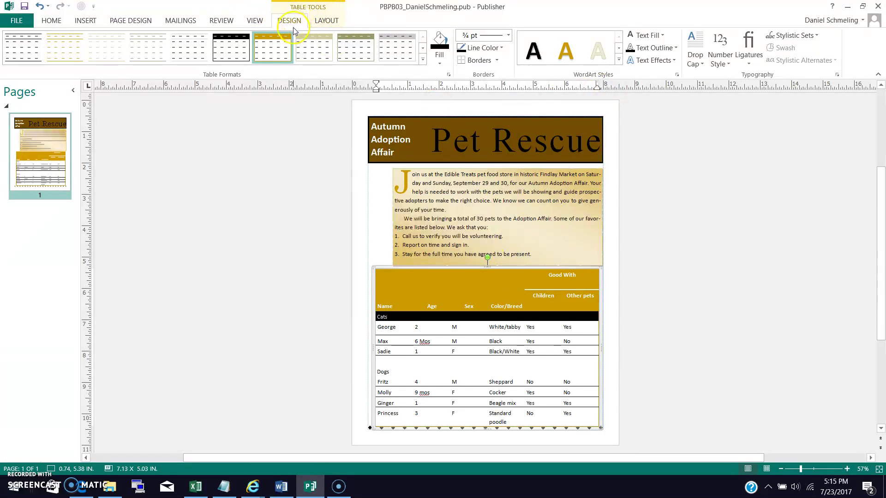
pyautogui.click(663, 37)
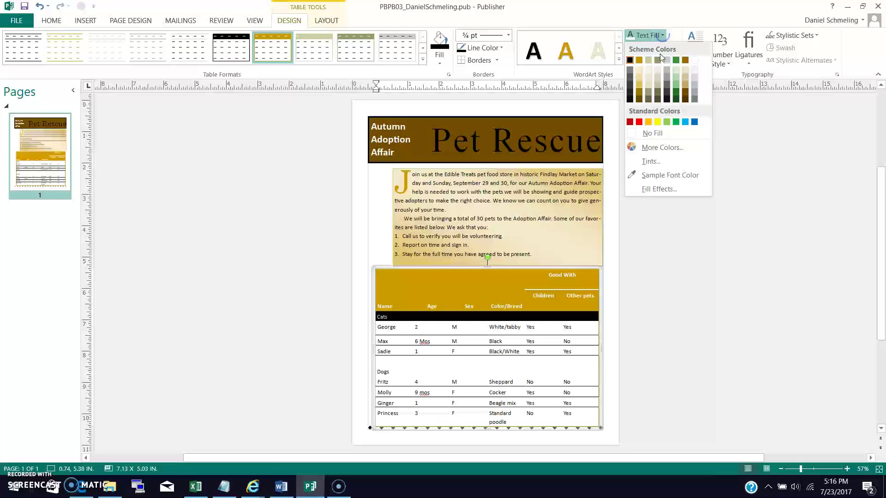
pyautogui.click(641, 92)
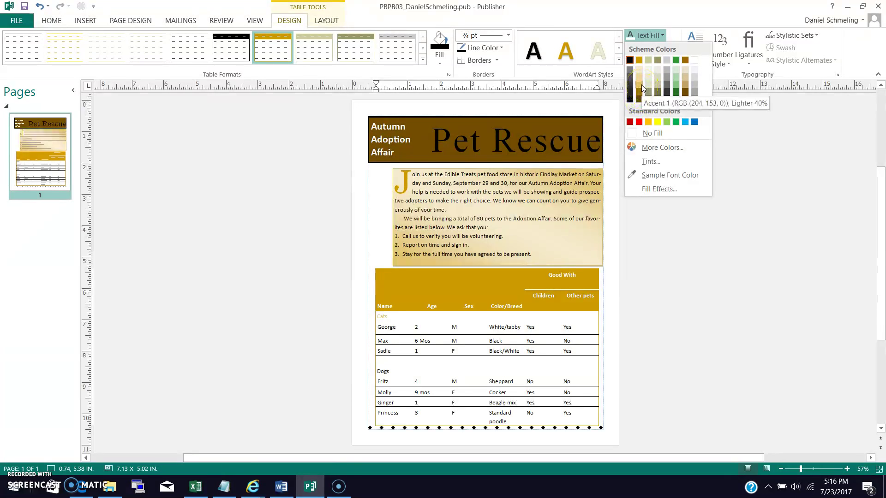
pyautogui.click(643, 87)
pyautogui.click(509, 295)
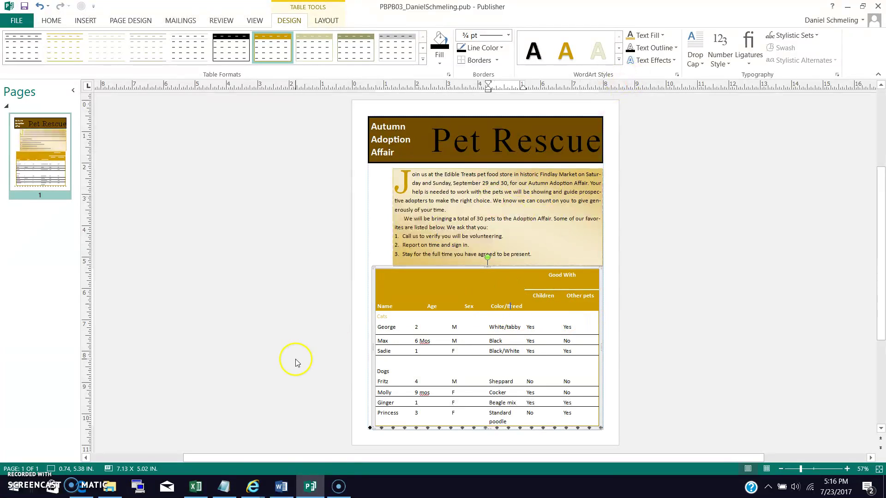
# Try a different gold text fill shade on the word Cats and undo it.
pyautogui.doubleClick(392, 317)
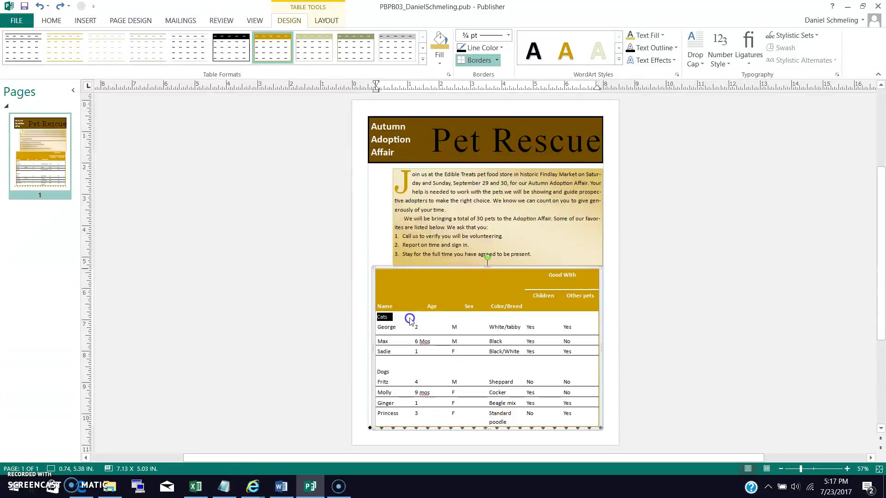
pyautogui.click(649, 36)
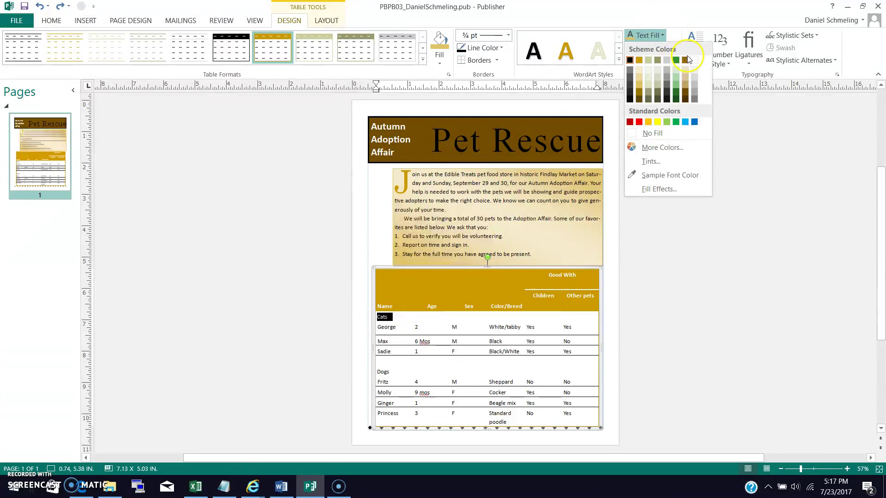
pyautogui.click(640, 94)
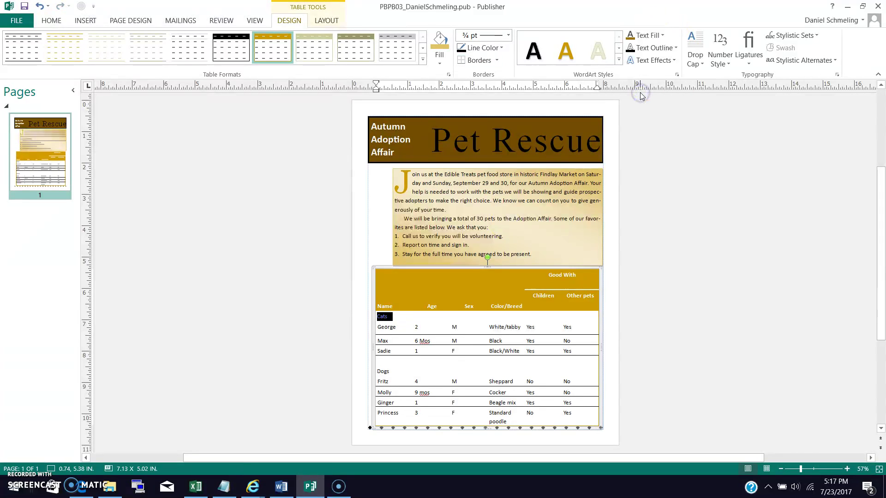
pyautogui.click(39, 7)
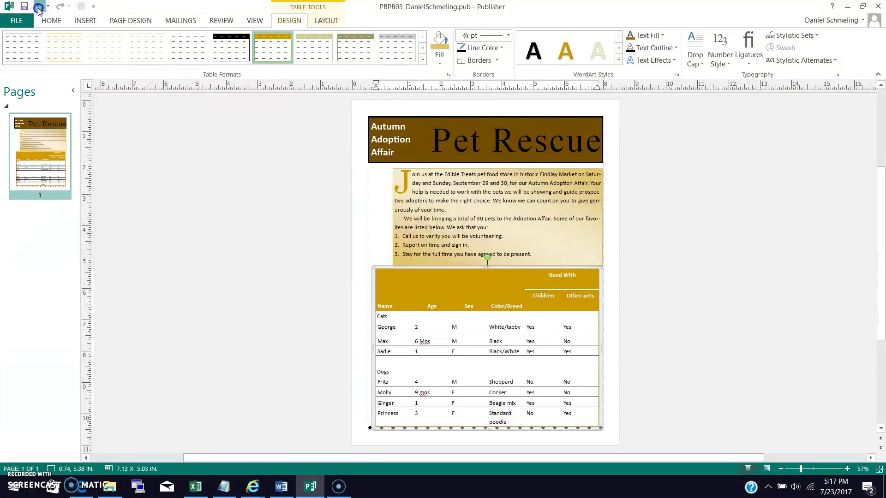
# Fill the Cats category row with the light gold scheme shade.
pyautogui.click(385, 317)
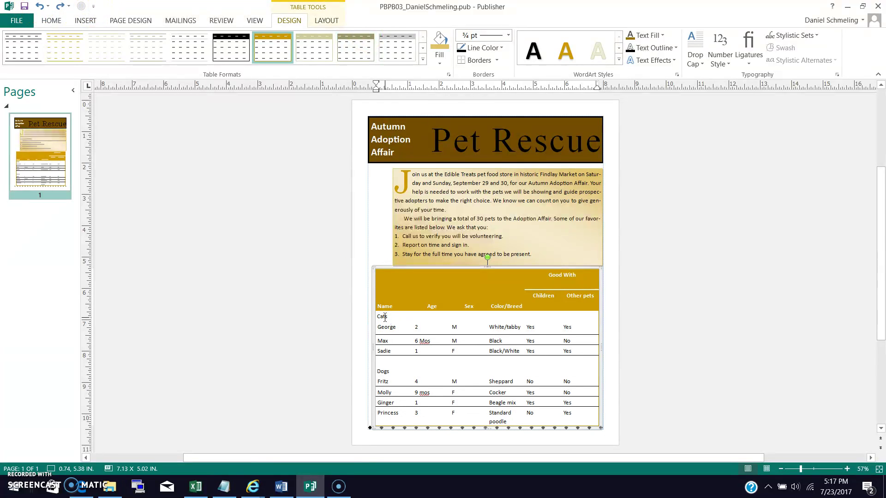
pyautogui.keyDown('shift'); pyautogui.click(577, 316); pyautogui.keyUp('shift')
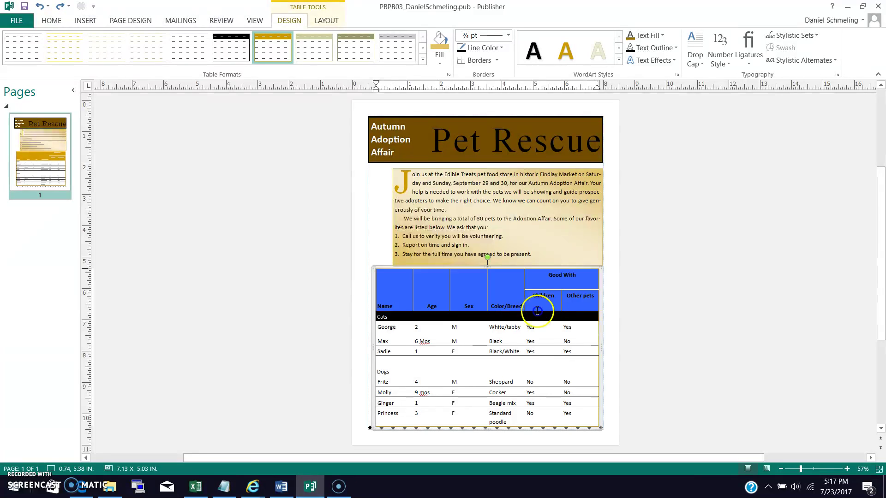
pyautogui.rightClick(424, 317)
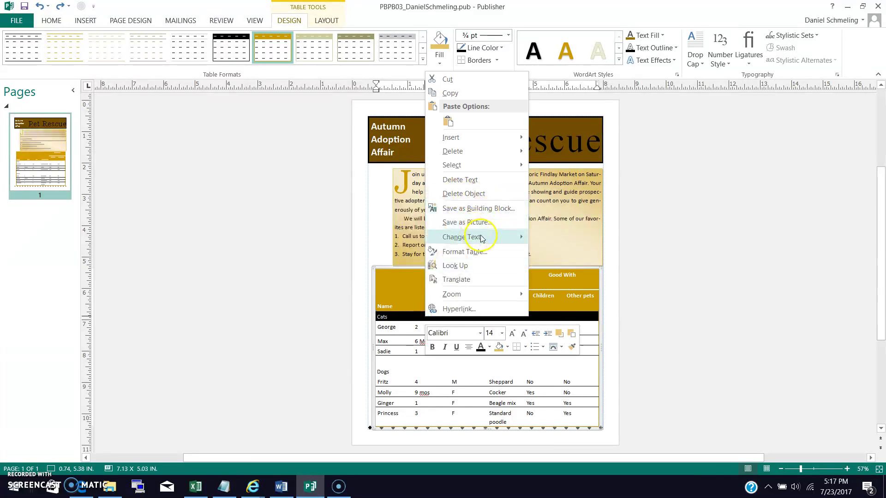
pyautogui.click(508, 348)
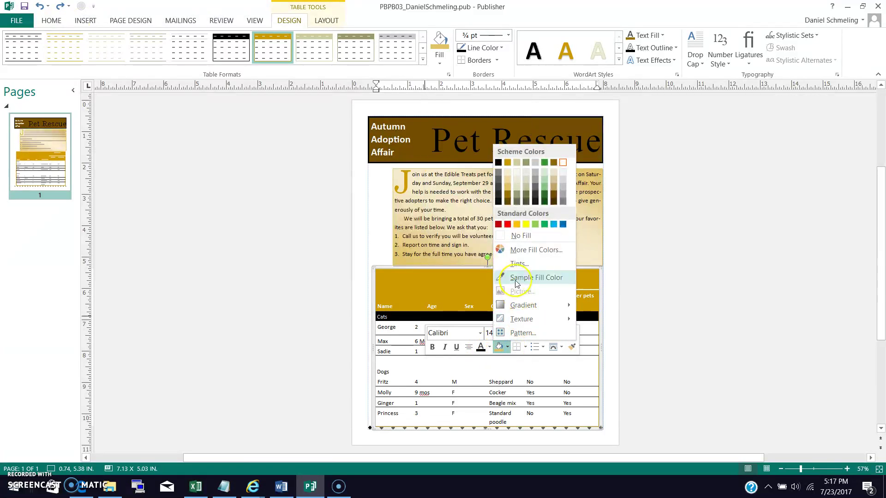
pyautogui.click(507, 186)
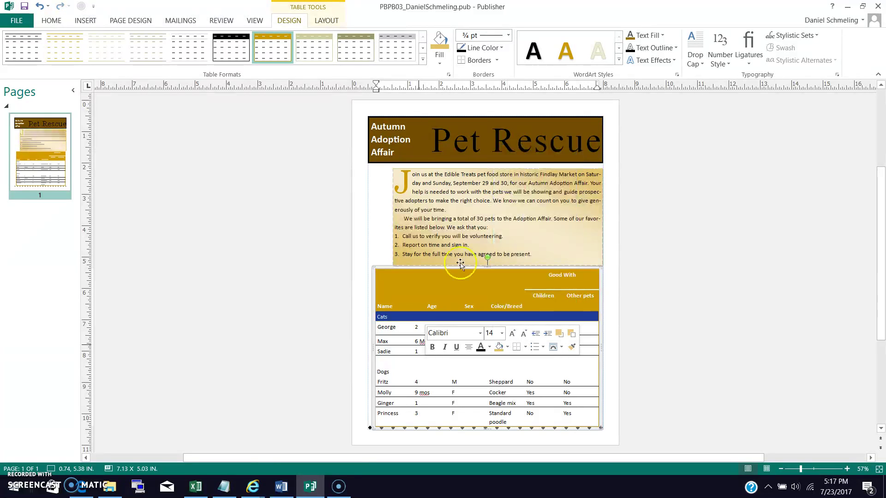
# Give the Dogs category row the same light gold fill as the Cats row.
pyautogui.click(380, 372)
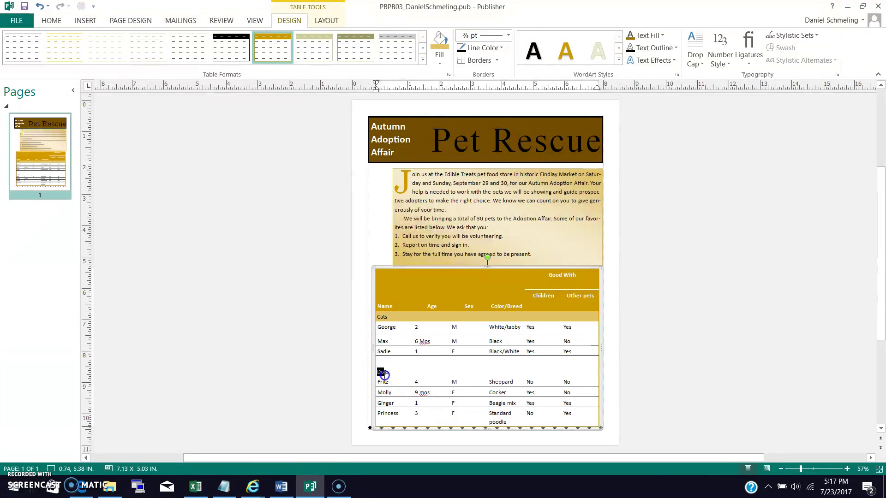
pyautogui.moveTo(384, 375); pyautogui.dragTo(506, 372)
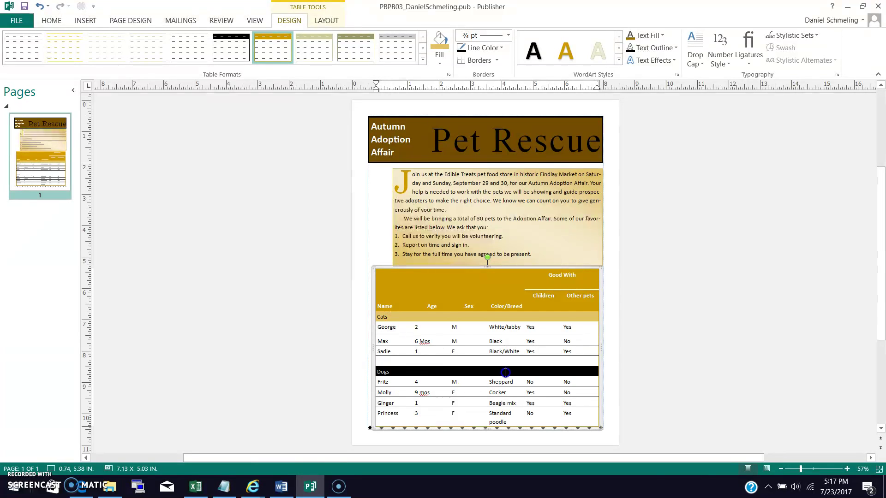
pyautogui.rightClick(551, 371)
pyautogui.click(607, 404)
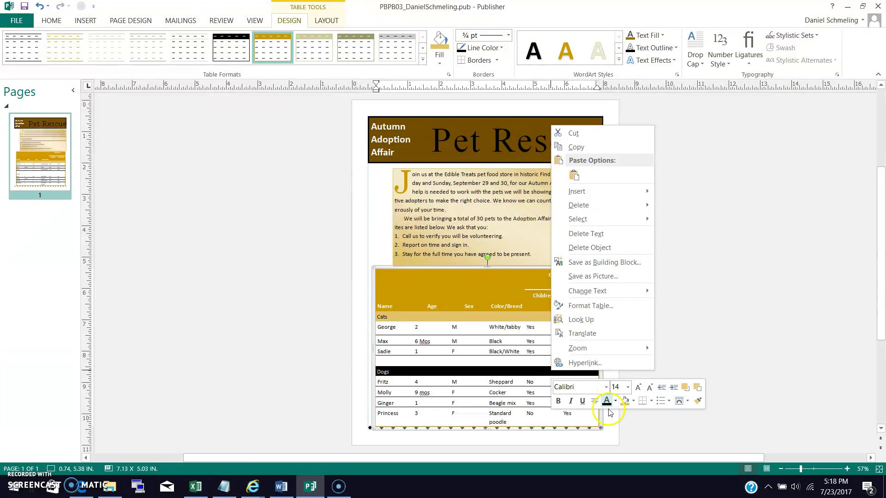
pyautogui.click(633, 402)
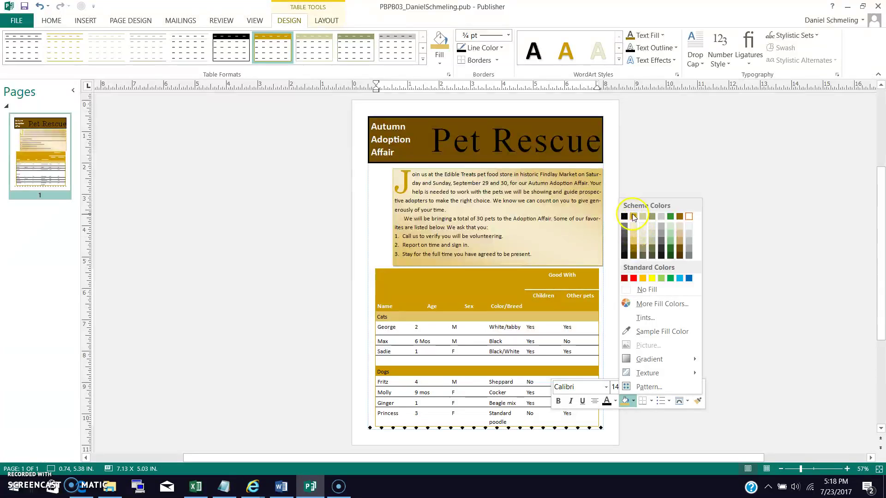
pyautogui.click(635, 242)
pyautogui.click(361, 405)
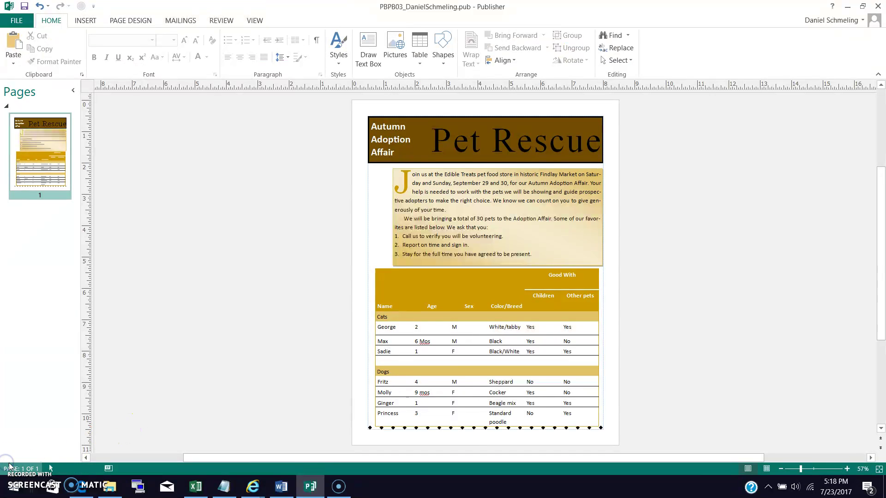
# Widen the Name column of the pet table slightly.
pyautogui.click(422, 338)
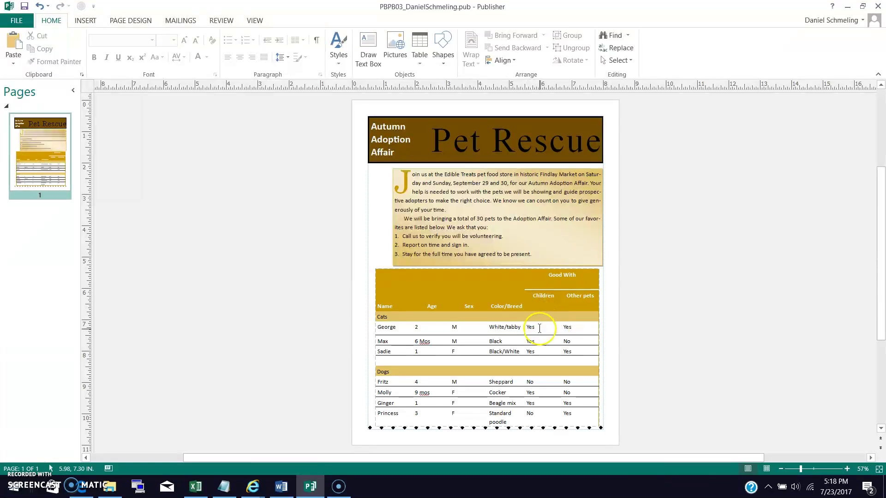
pyautogui.click(416, 326)
pyautogui.moveTo(440, 333); pyautogui.dragTo(398, 330)
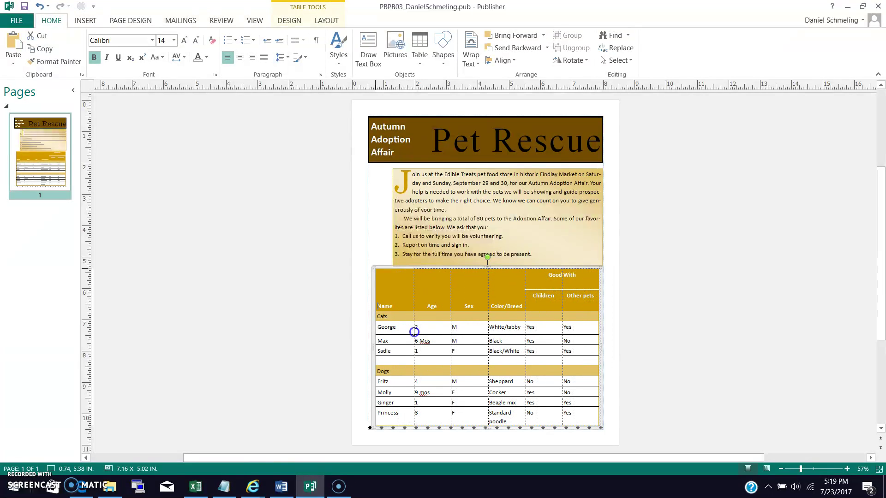
# Center the Age and Sex values in the cat rows and the dog rows of the pet table.
pyautogui.moveTo(424, 329); pyautogui.dragTo(463, 348)
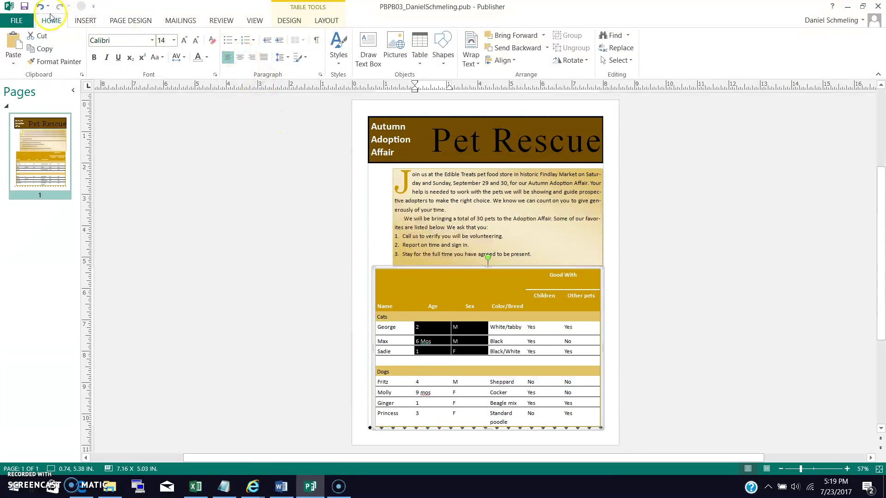
pyautogui.click(244, 58)
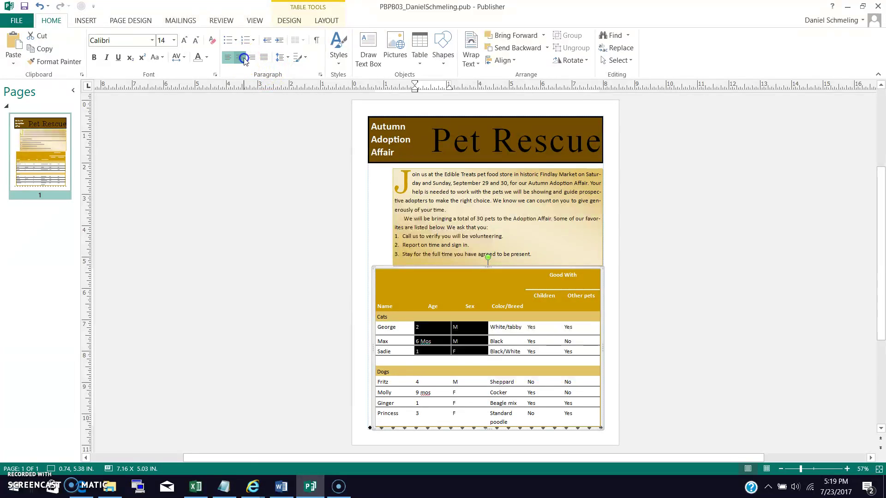
pyautogui.click(419, 382)
pyautogui.moveTo(420, 382); pyautogui.dragTo(468, 415)
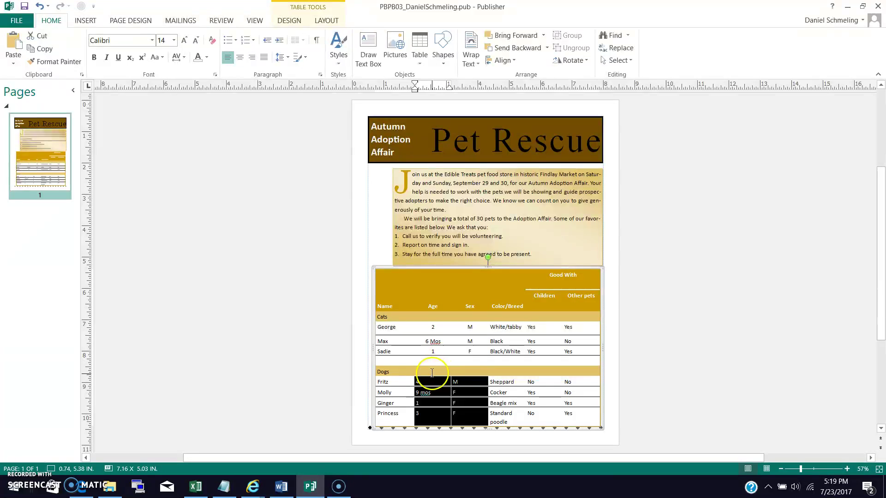
pyautogui.click(240, 59)
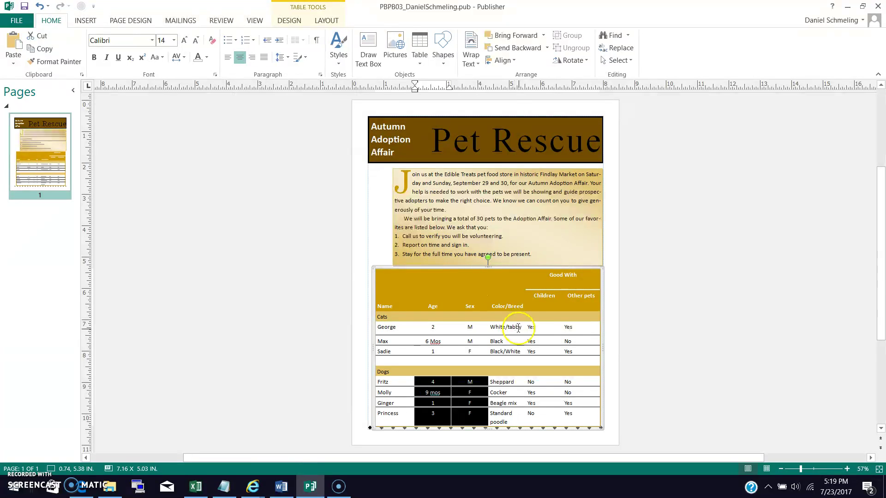
# Center the Children and Other pets values in the cat rows and the dog rows.
pyautogui.moveTo(518, 328); pyautogui.dragTo(590, 360)
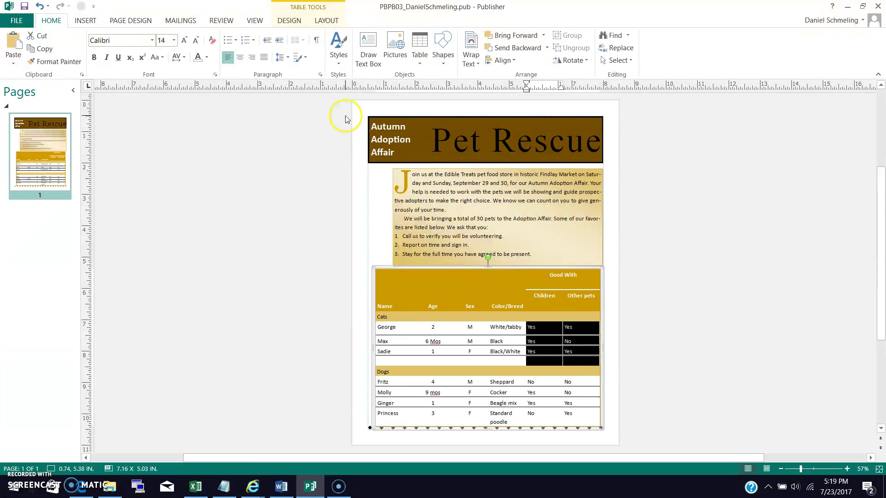
pyautogui.click(239, 56)
pyautogui.moveTo(530, 381); pyautogui.dragTo(571, 414)
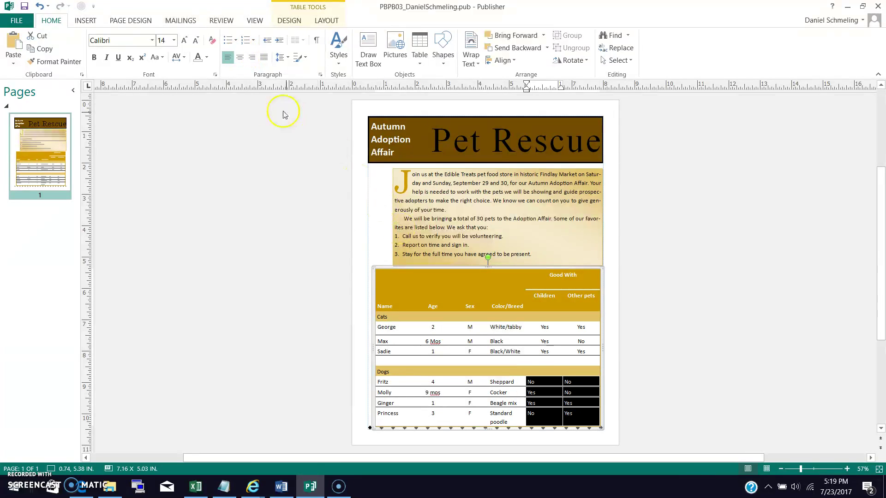
pyautogui.click(240, 57)
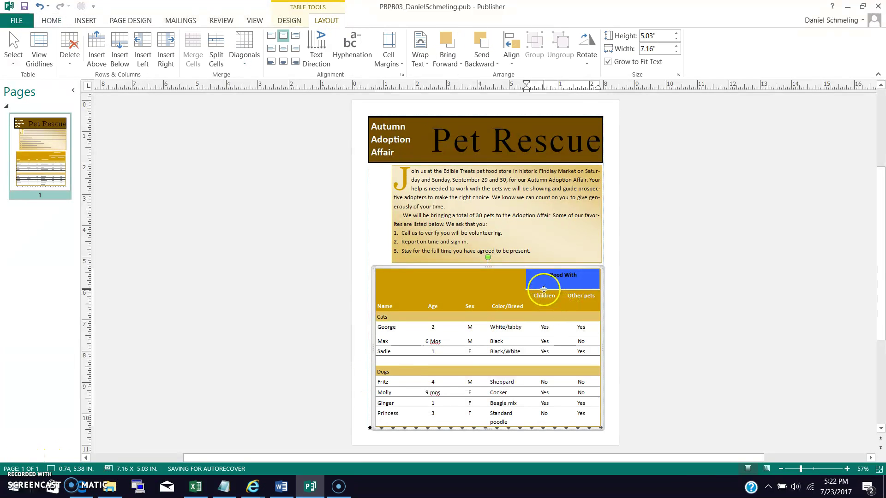
# Reduce the height of the Good With header row, making the table about 4.82" high.
pyautogui.moveTo(543, 289); pyautogui.dragTo(544, 282)
pyautogui.click(555, 291)
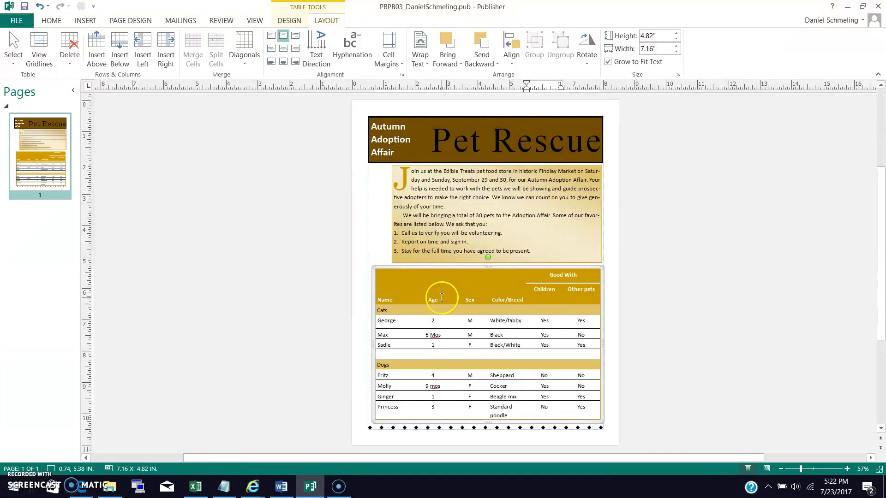
pyautogui.click(428, 276)
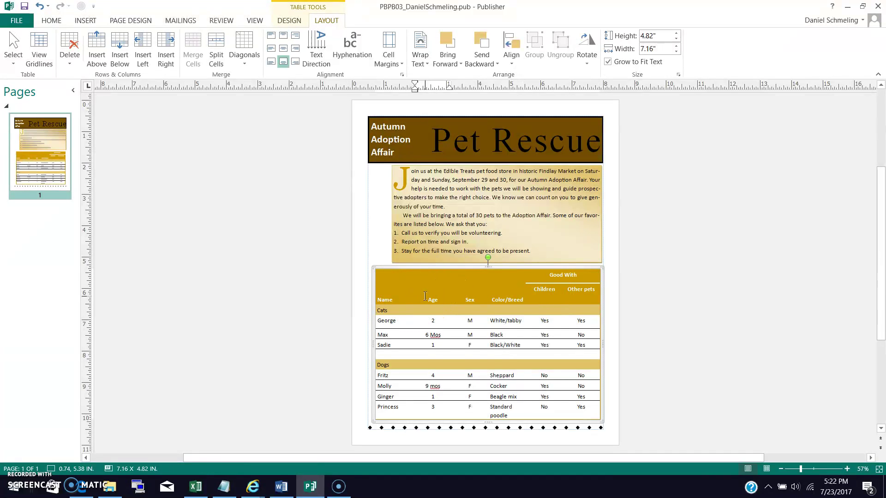
pyautogui.rightClick(419, 296)
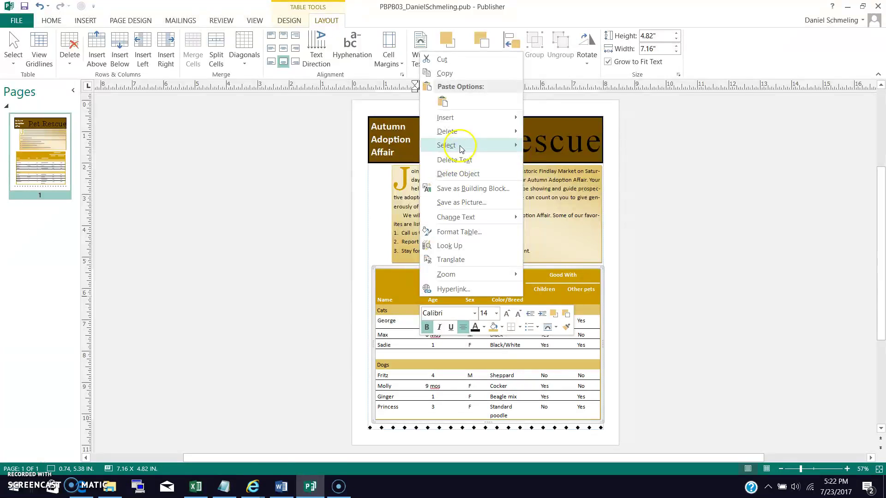
pyautogui.press('Escape')
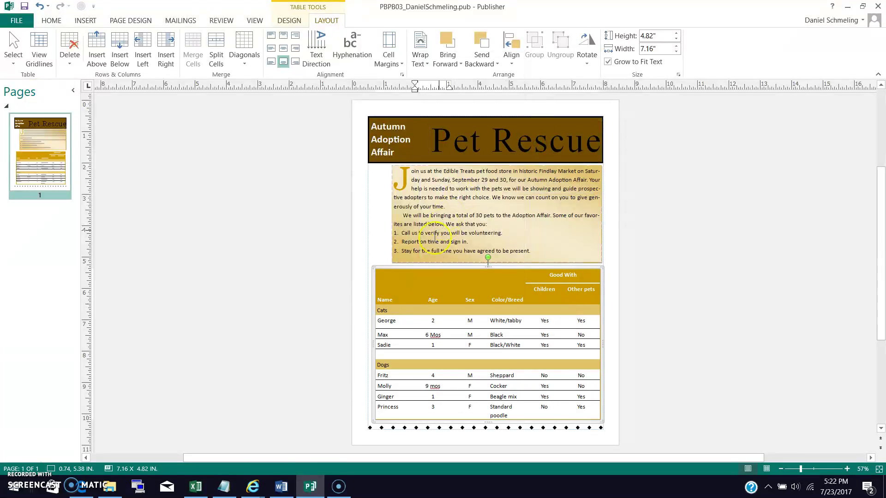
# Select the Name header cell and narrow the Name column, making the table about 6.81" wide.
pyautogui.click(392, 297)
pyautogui.rightClick(392, 297)
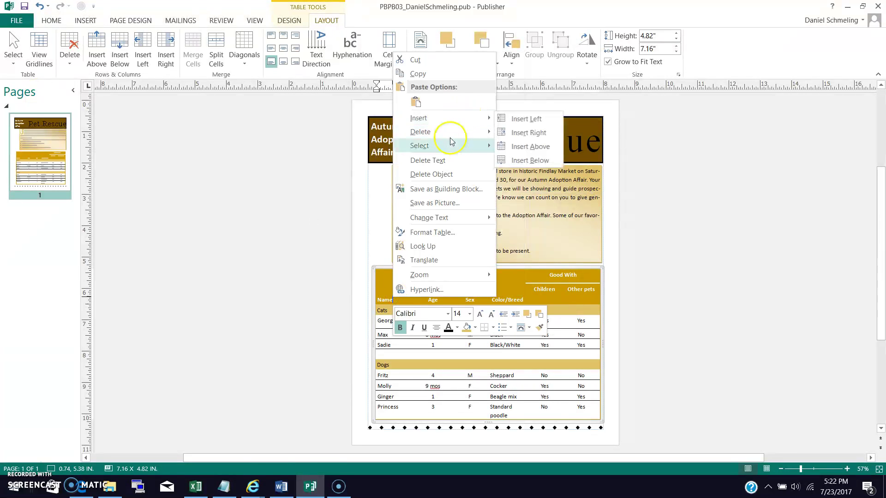
pyautogui.moveTo(451, 150)
pyautogui.click(526, 147)
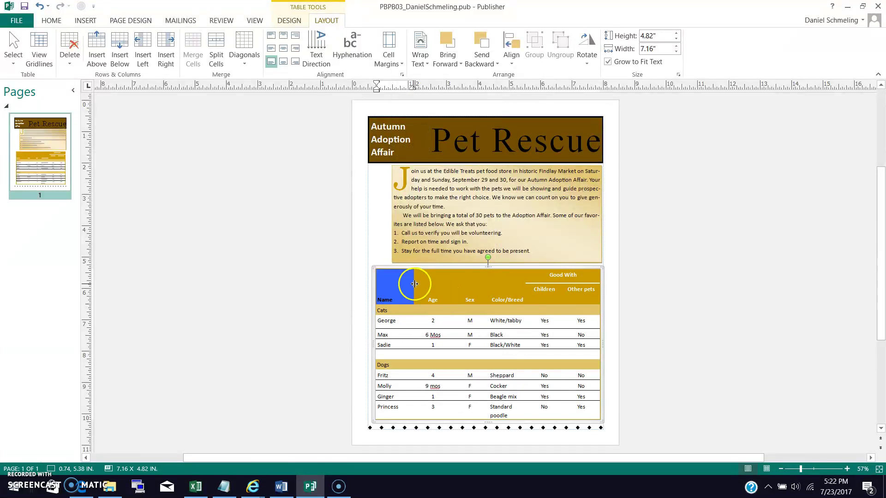
pyautogui.moveTo(412, 284); pyautogui.dragTo(403, 287)
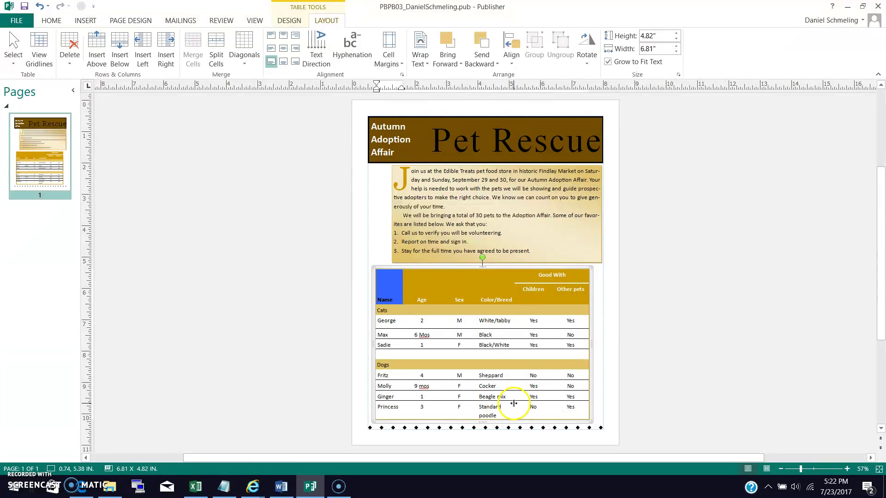
# Widen the Color/Breed column to make the table about 7.27" wide, and trim the row heights to make it about 4.66" high.
pyautogui.click(512, 310)
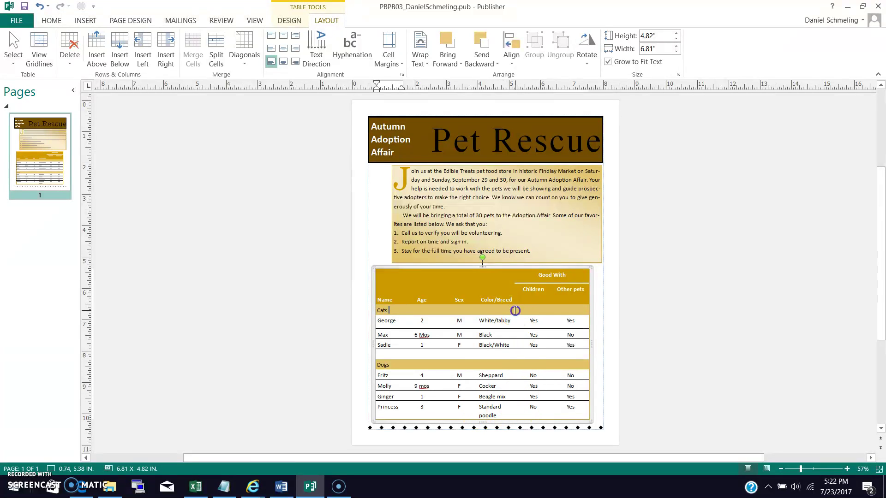
pyautogui.rightClick(510, 412)
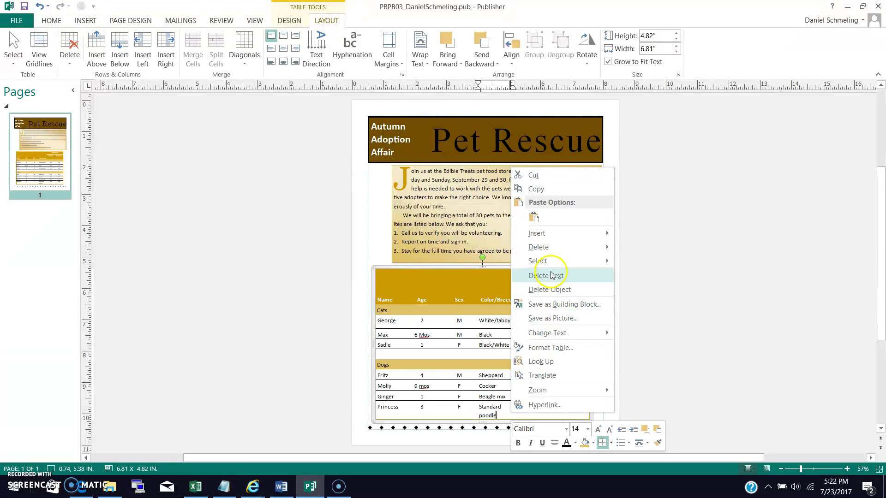
pyautogui.moveTo(538, 260)
pyautogui.click(629, 259)
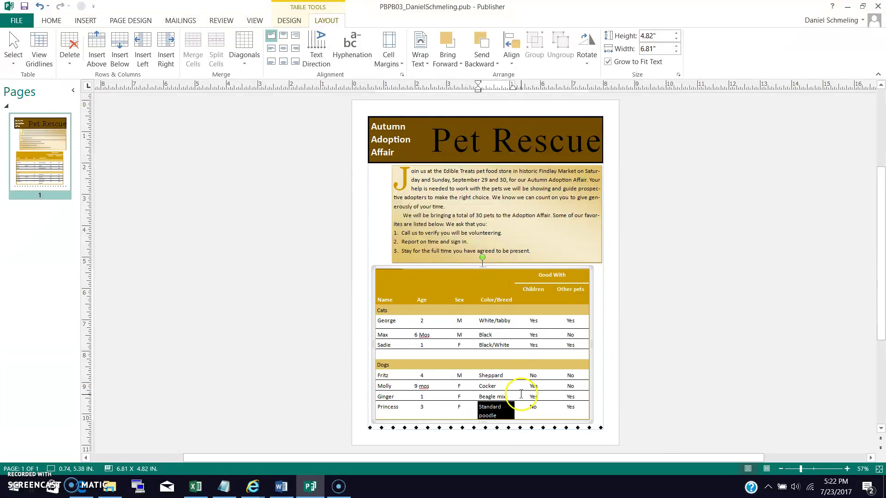
pyautogui.moveTo(515, 410); pyautogui.dragTo(529, 410)
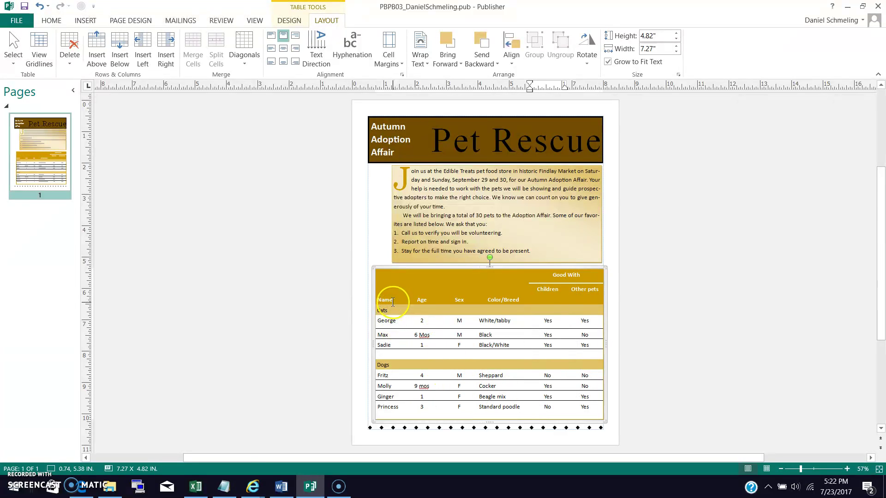
pyautogui.moveTo(382, 304); pyautogui.dragTo(386, 295)
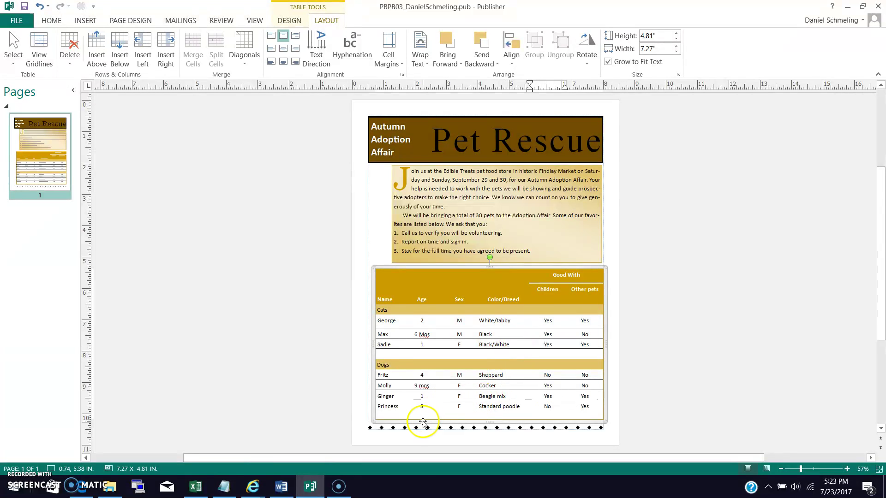
pyautogui.click(669, 383)
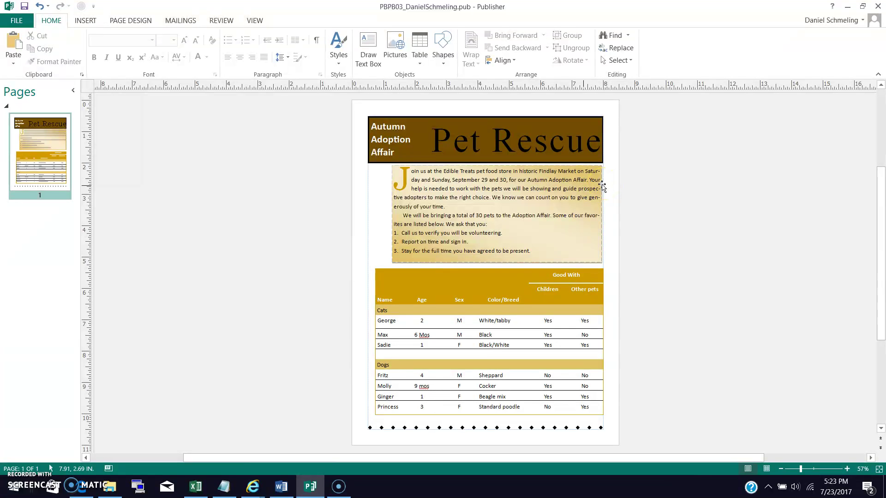
# Move the introductory text box down slightly to about 1.28, 2.24 in.
pyautogui.moveTo(430, 165); pyautogui.dragTo(429, 170)
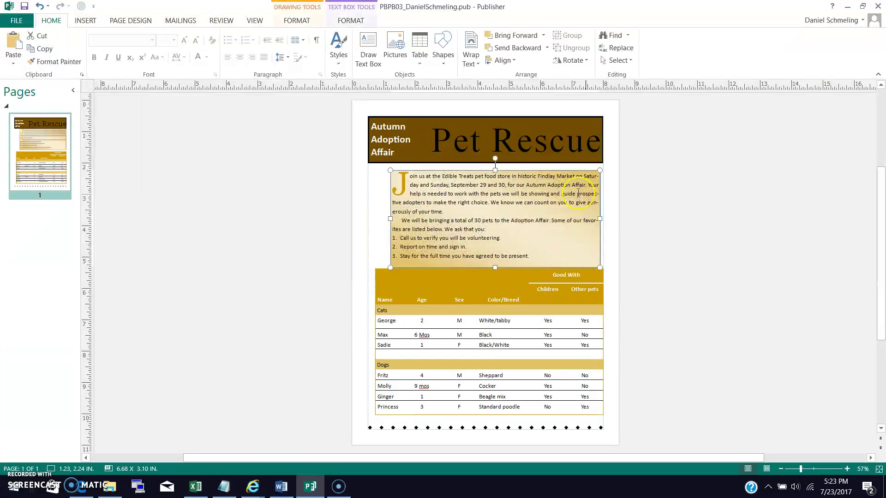
pyautogui.press('Right')
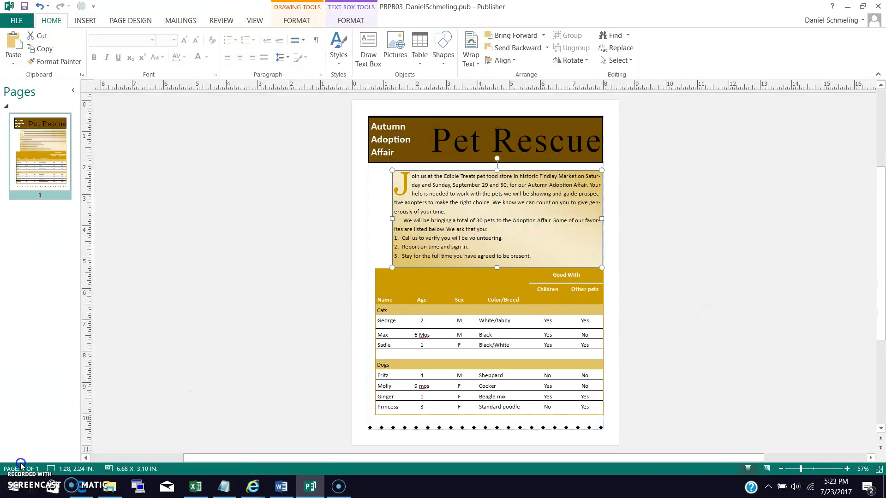
# Delete the Ginger row from the Dogs section of the pet table.
pyautogui.click(383, 396)
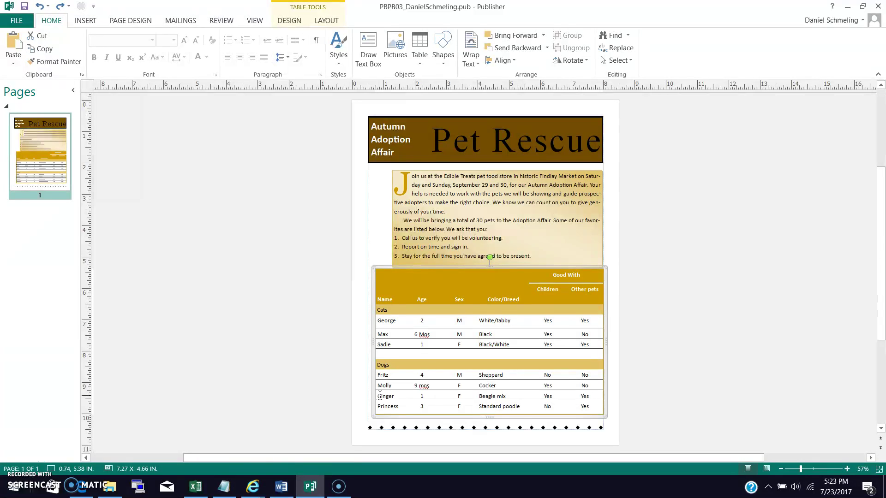
pyautogui.moveTo(377, 395); pyautogui.dragTo(581, 395)
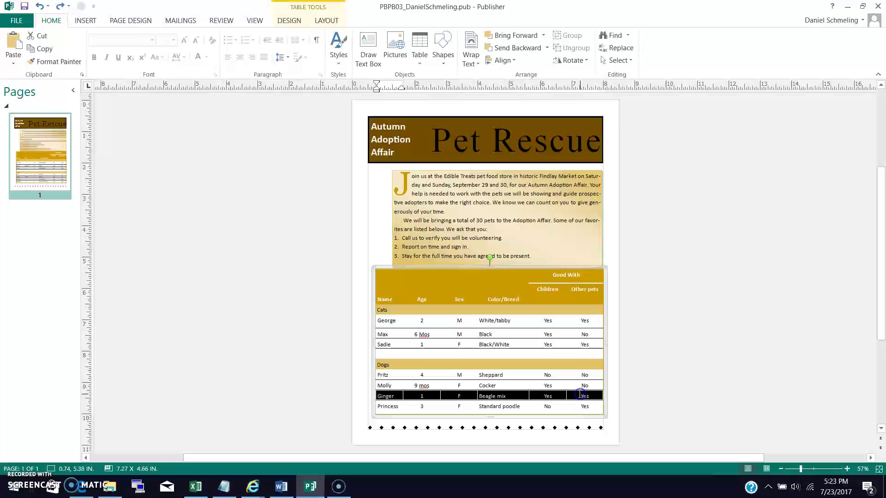
pyautogui.click(397, 395)
pyautogui.moveTo(387, 397); pyautogui.dragTo(509, 392)
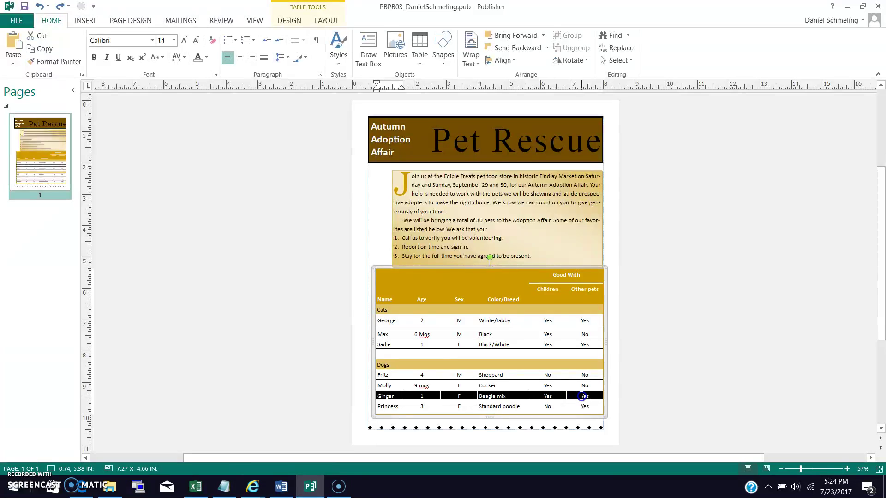
pyautogui.rightClick(560, 396)
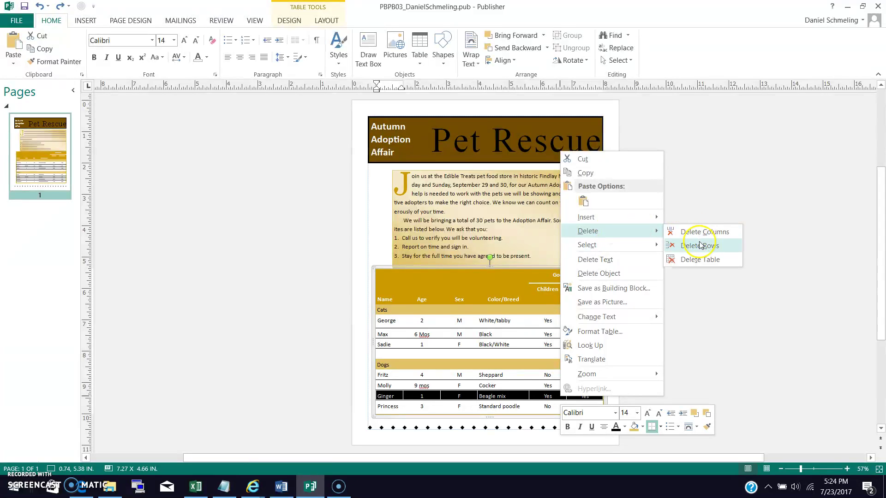
pyautogui.click(700, 245)
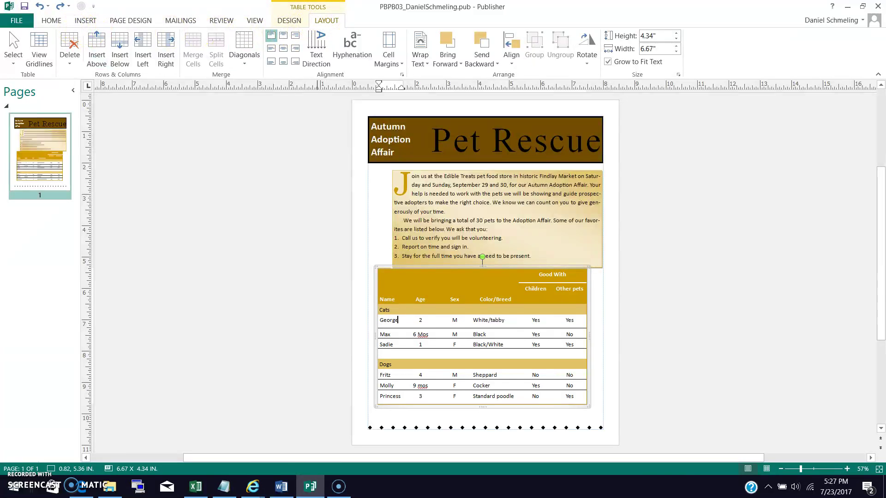
# Align the pet table to the right margin and nudge the introductory text box up and right to line up with it.
pyautogui.click(514, 59)
pyautogui.click(532, 106)
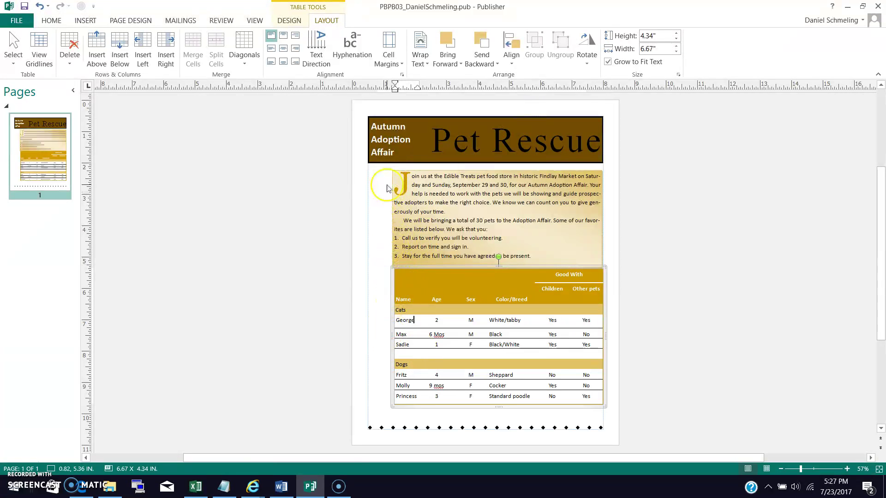
pyautogui.click(396, 171)
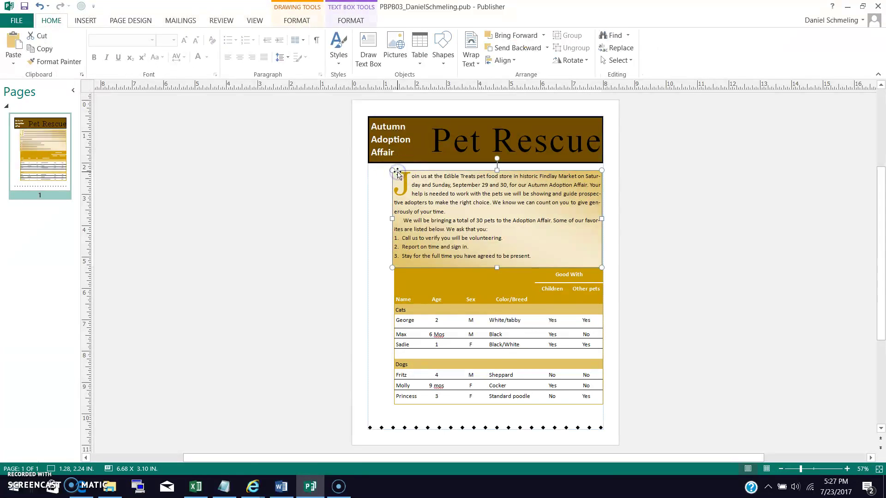
pyautogui.moveTo(398, 171); pyautogui.dragTo(398, 171)
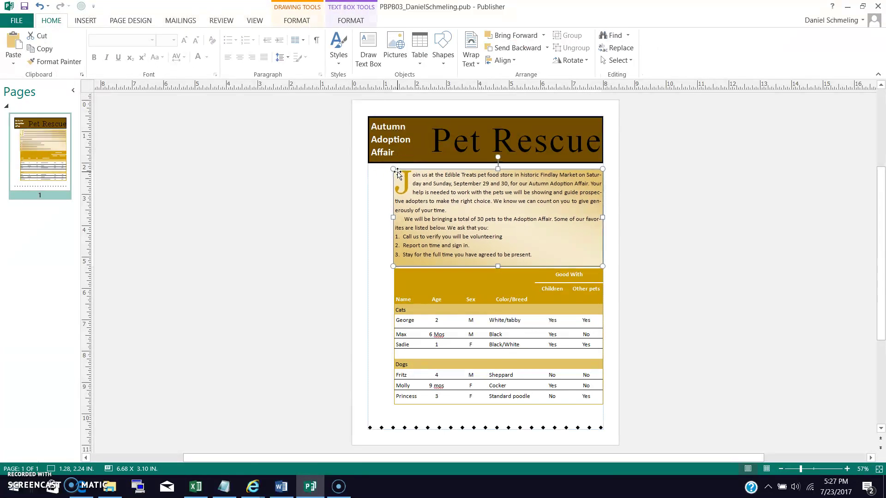
pyautogui.click(807, 280)
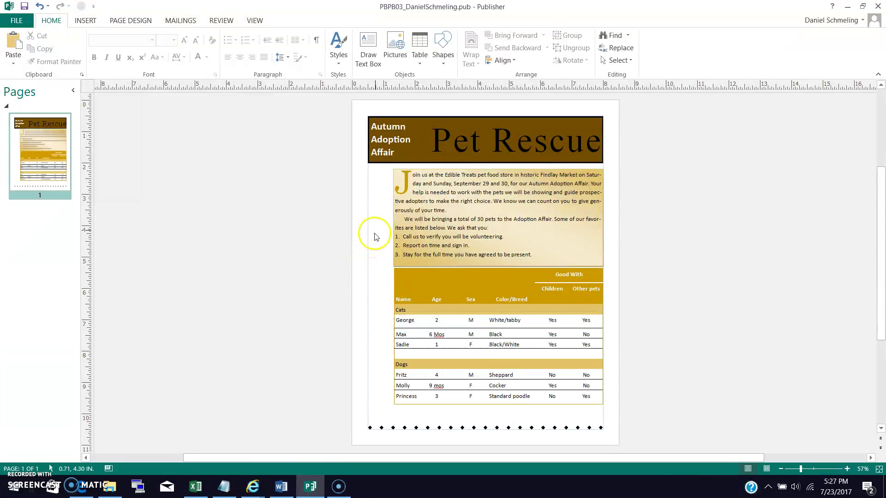
pyautogui.click(419, 314)
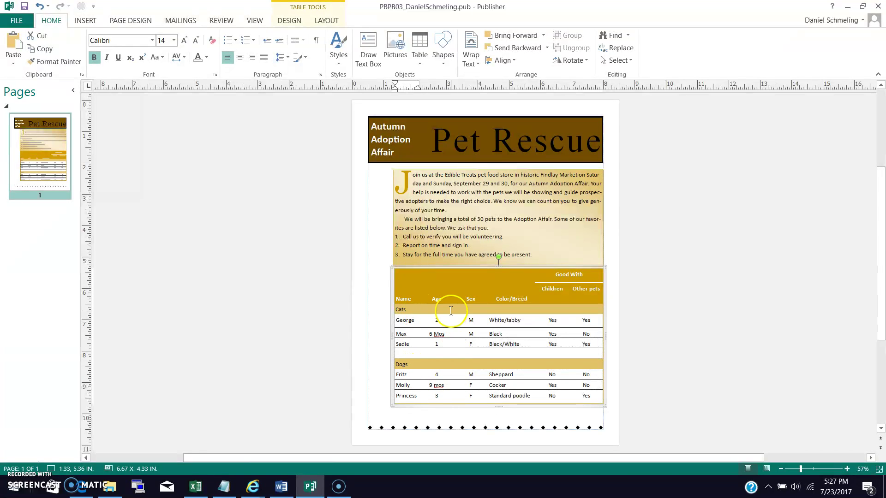
pyautogui.moveTo(445, 320); pyautogui.dragTo(445, 330)
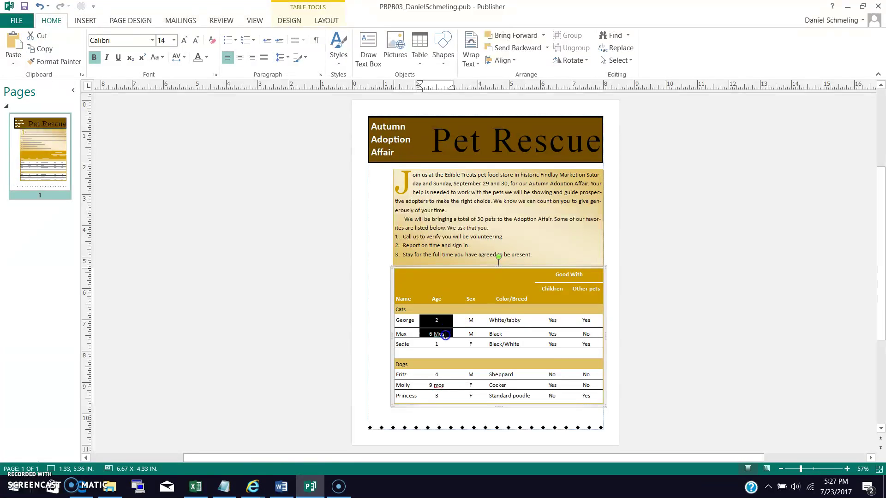
pyautogui.click(42, 59)
pyautogui.click(42, 59)
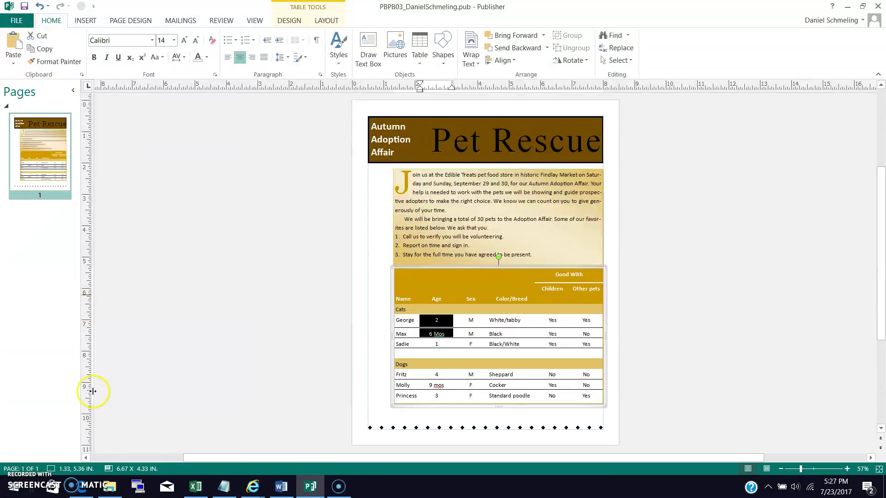
# Save the flyer, and save it again to the Desktop under its current file name, replacing the existing file.
pyautogui.click(17, 20)
pyautogui.click(19, 104)
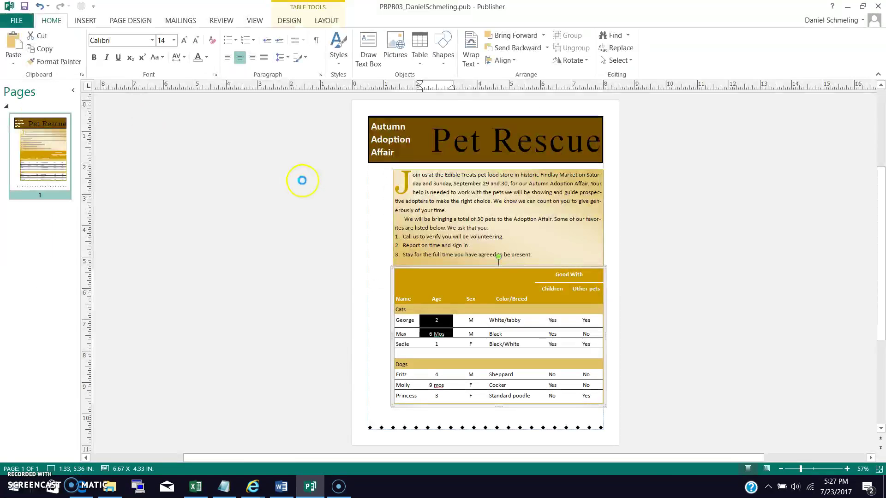
pyautogui.click(16, 20)
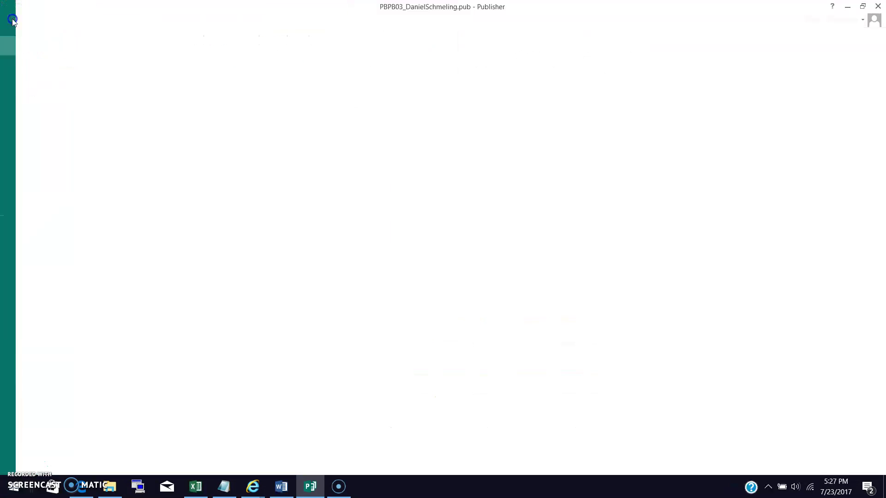
pyautogui.click(29, 123)
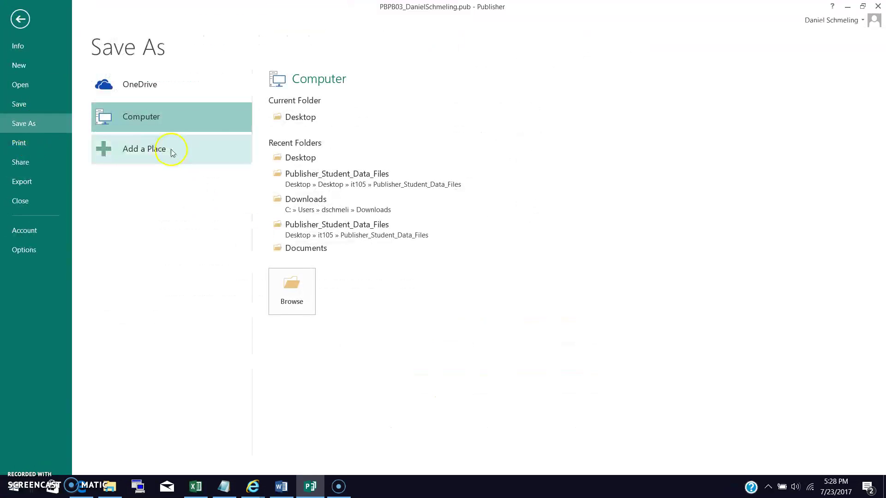
pyautogui.click(277, 120)
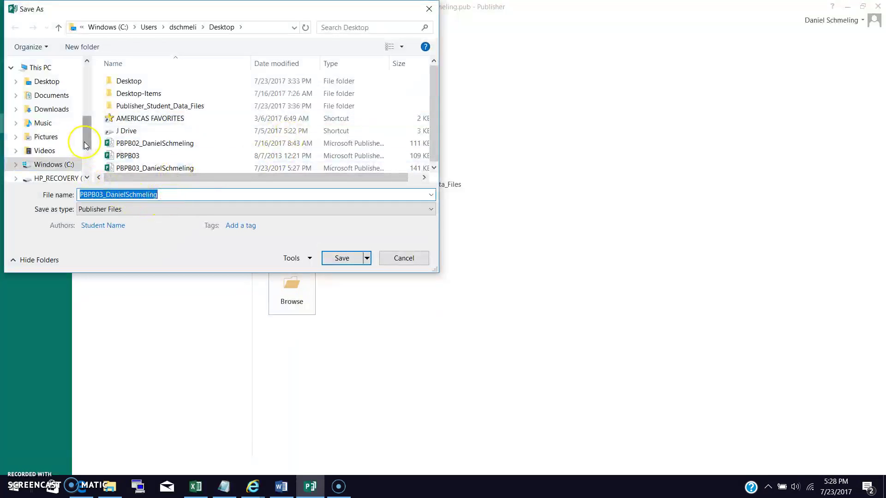
pyautogui.moveTo(88, 140); pyautogui.dragTo(88, 120)
pyautogui.click(50, 160)
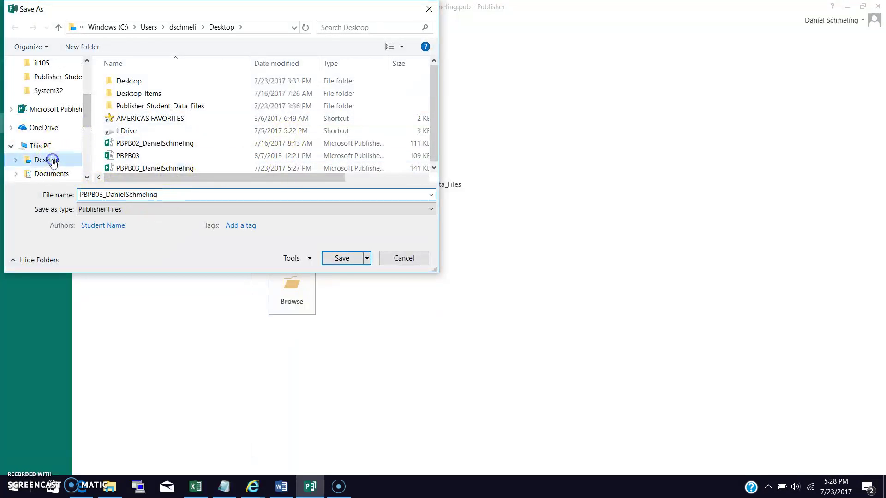
pyautogui.click(340, 257)
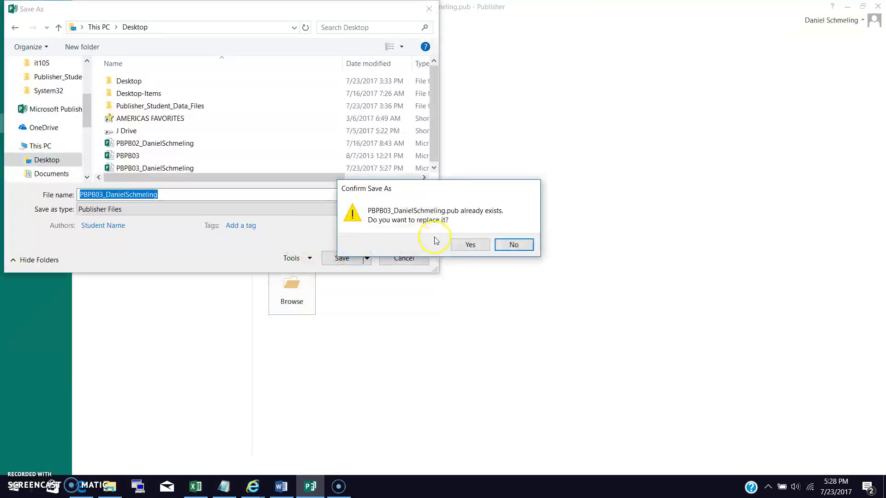
pyautogui.click(470, 245)
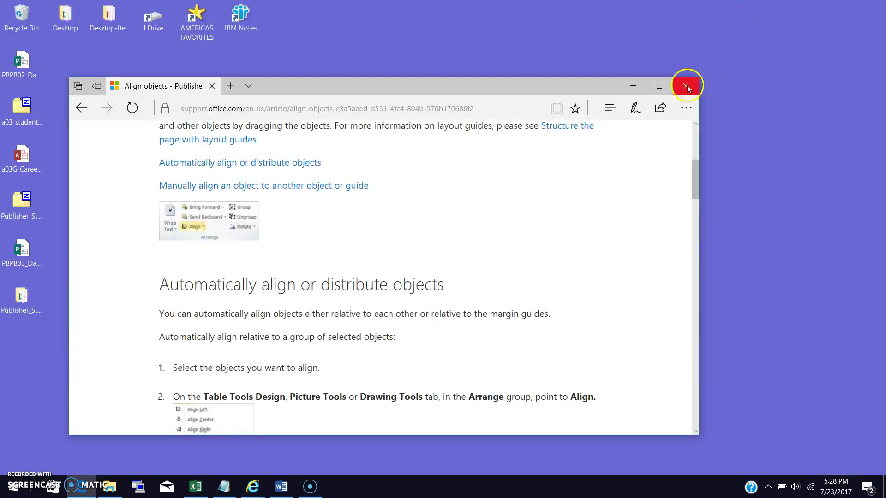
# Close the browser window with the Align objects help page and move the saved flyer's icon beside PBPB03 on the desktop.
pyautogui.click(685, 86)
pyautogui.moveTo(31, 253); pyautogui.dragTo(251, 160)
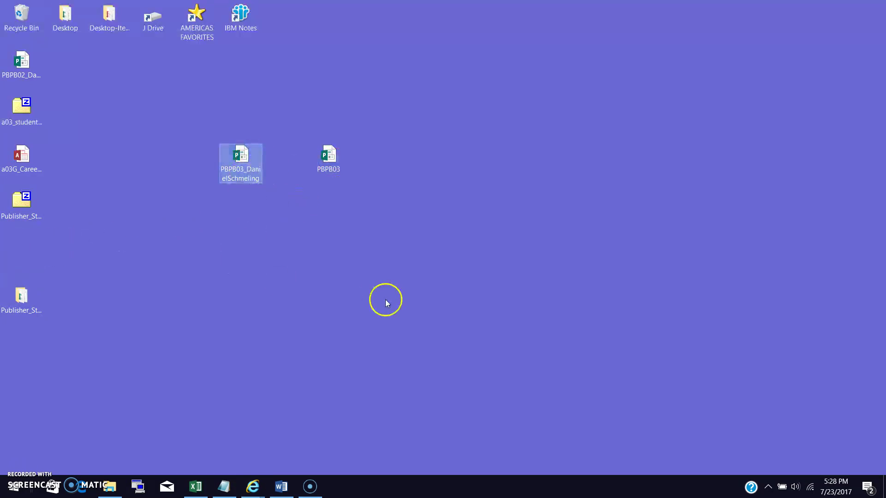